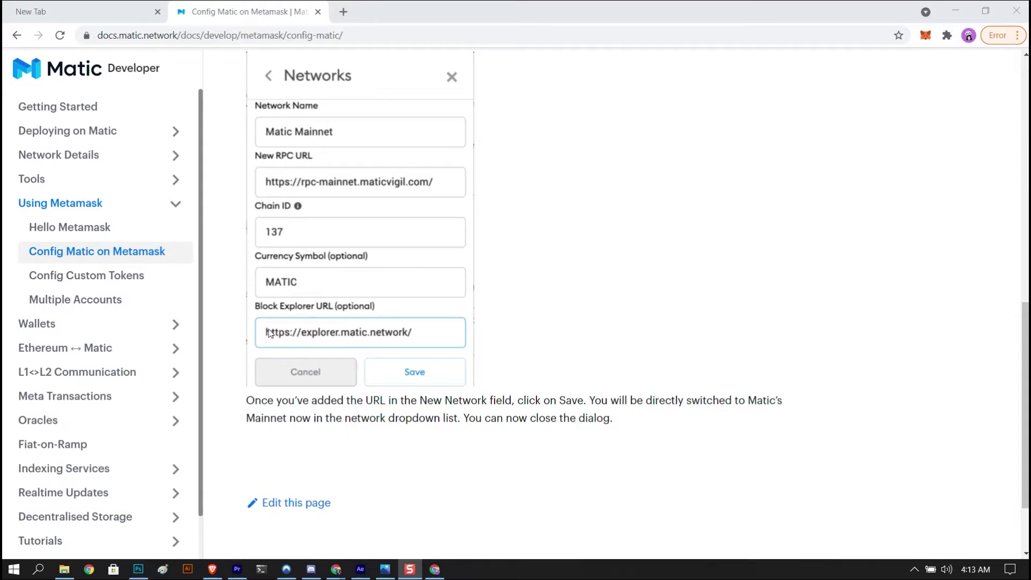
scroll(276, 331, "up", 1)
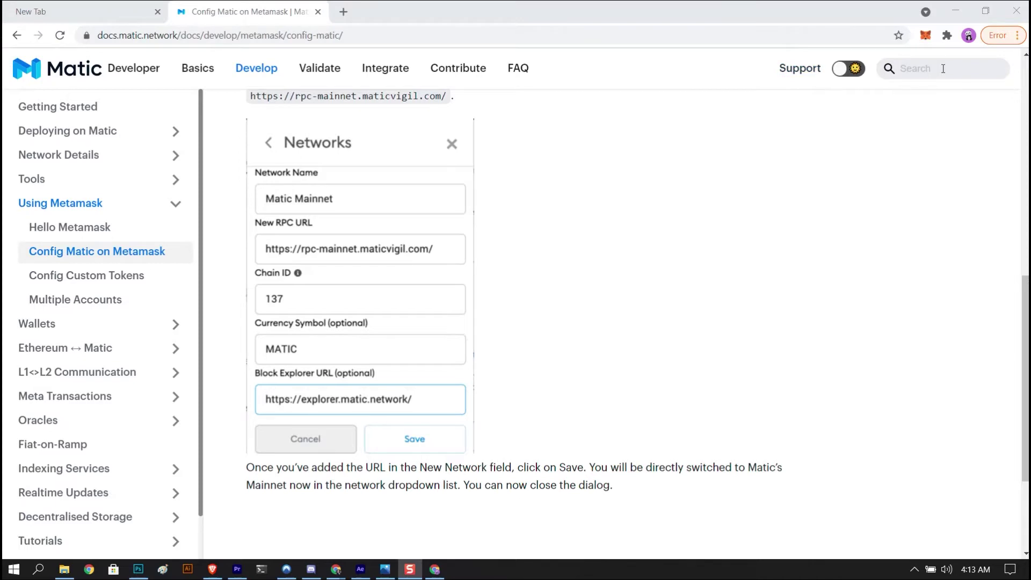
scroll(369, 177, "up", 2)
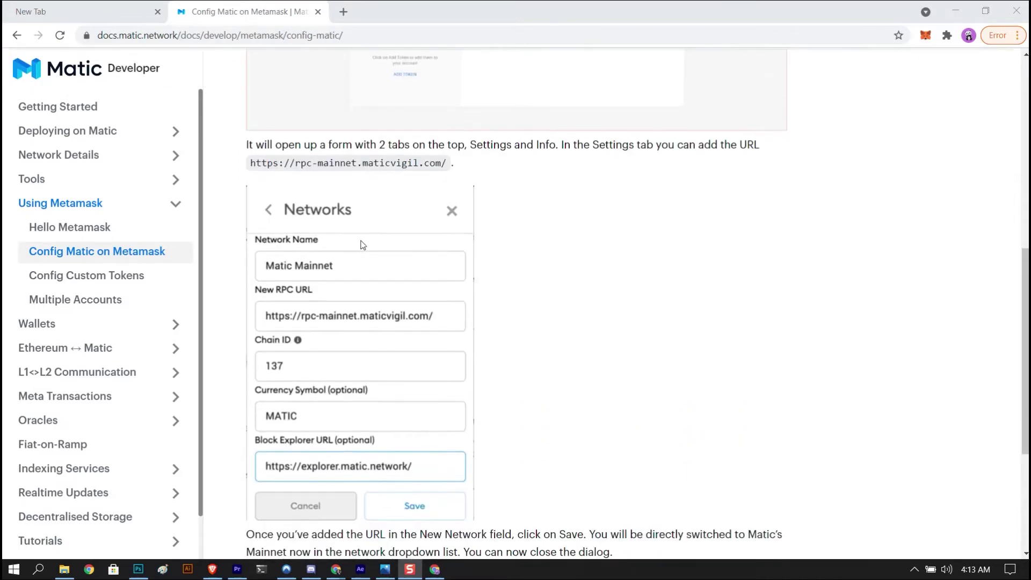
scroll(275, 282, "down", 1)
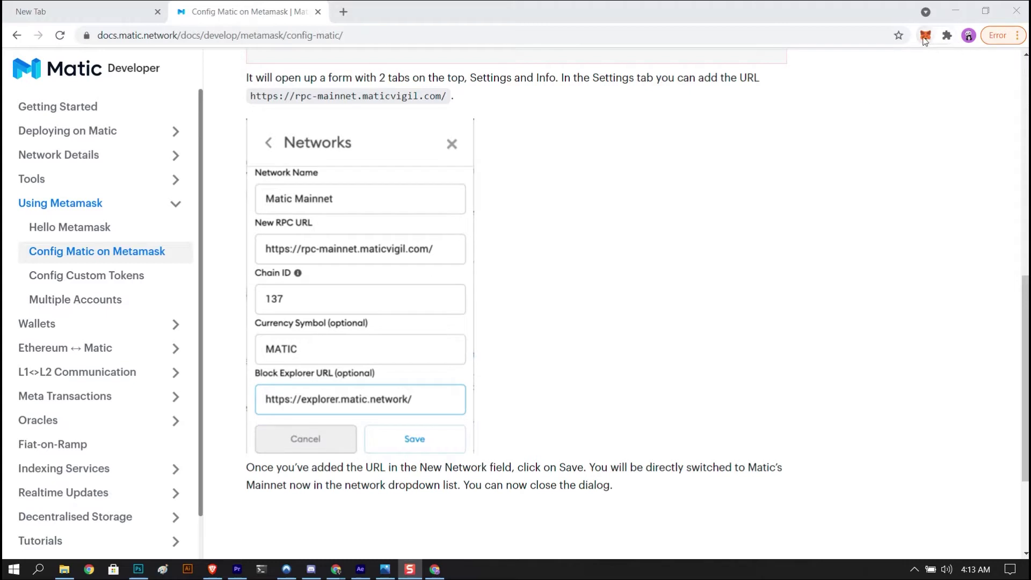
left_click(924, 38)
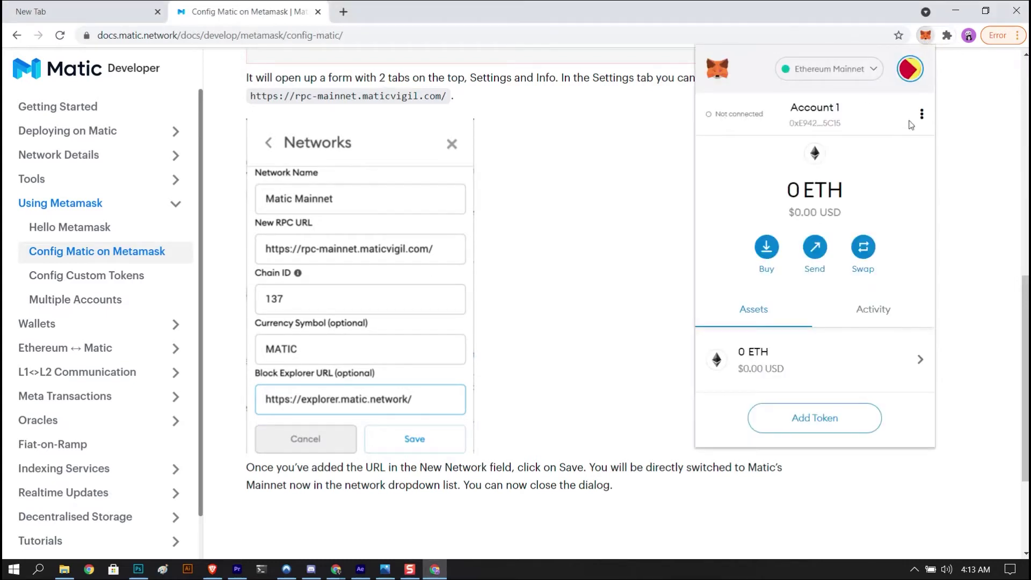
left_click(861, 76)
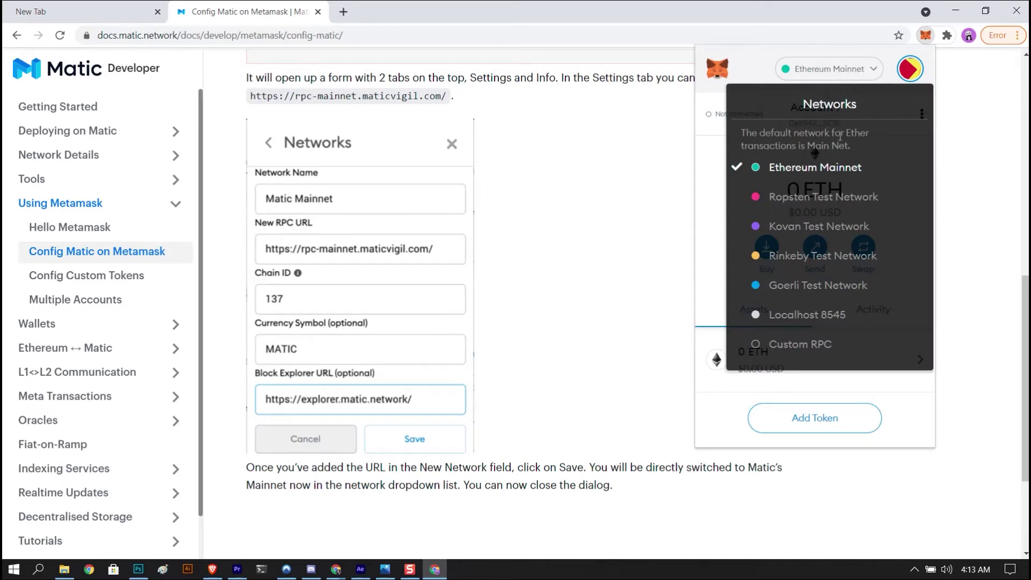
left_click(800, 346)
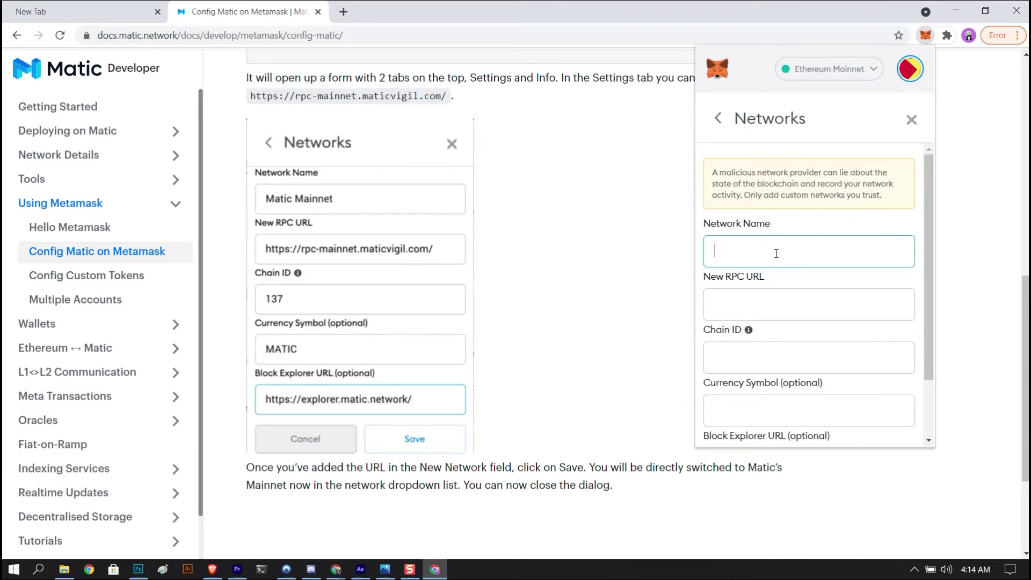
type("Matic Mainet")
left_click_drag(447, 99, 251, 96)
right_click(250, 95)
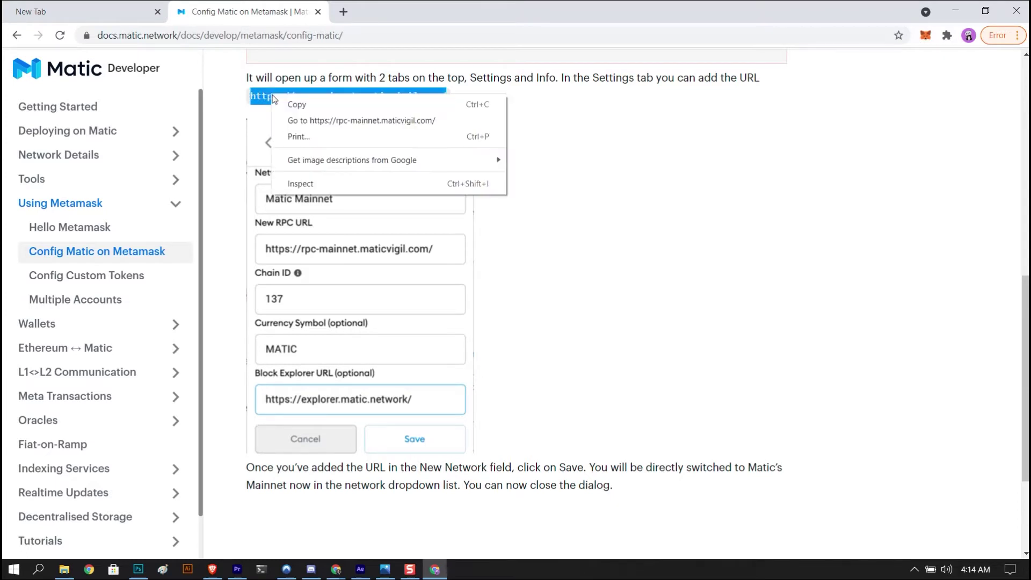
left_click(292, 104)
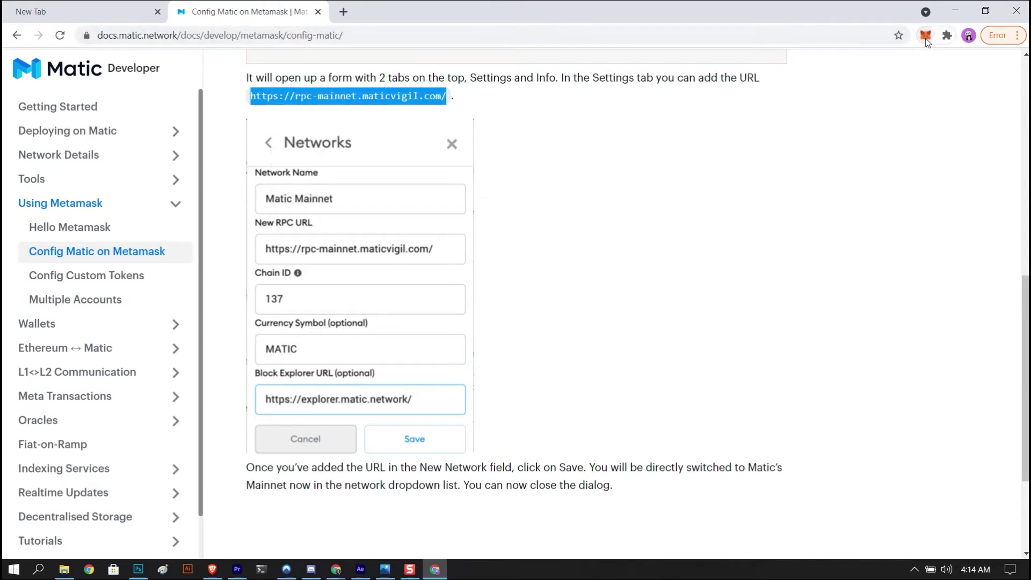
left_click(926, 35)
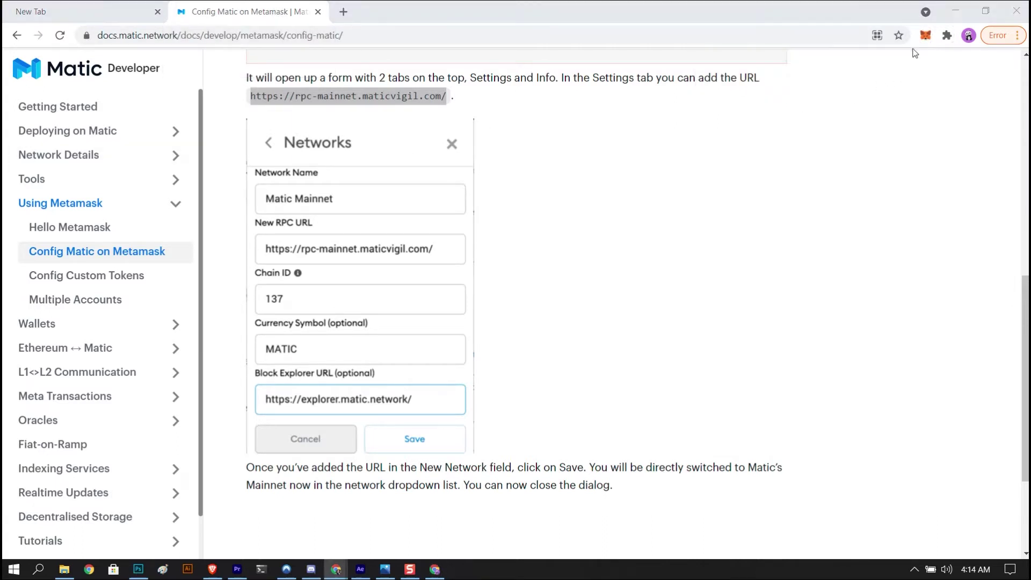
left_click(451, 99)
left_click_drag(450, 98, 251, 96)
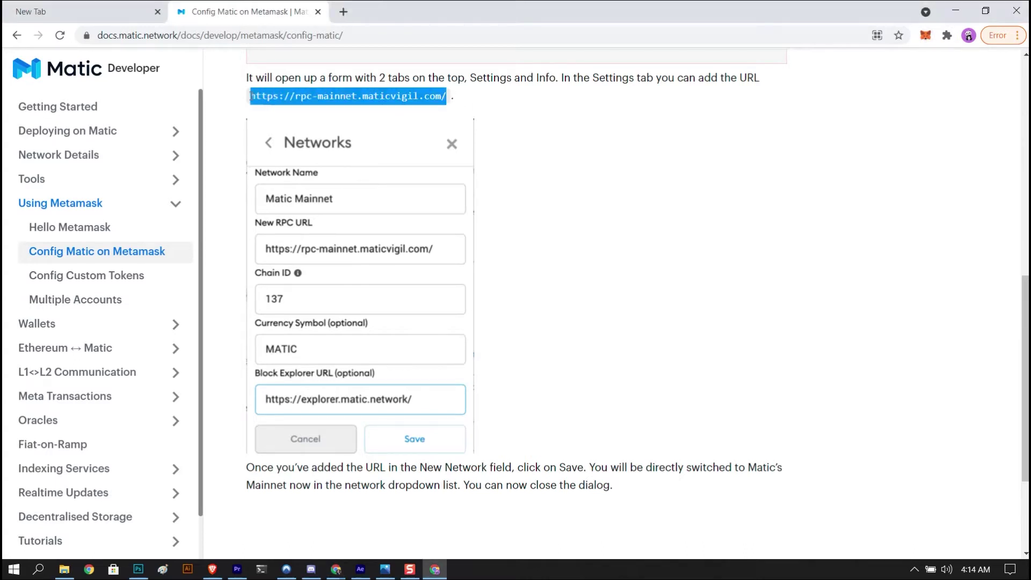
right_click(344, 99)
left_click(349, 109)
- Start a custom RPC network in MetaMask named Matic Mainnet and paste the copied address as its new RPC URL
left_click(924, 35)
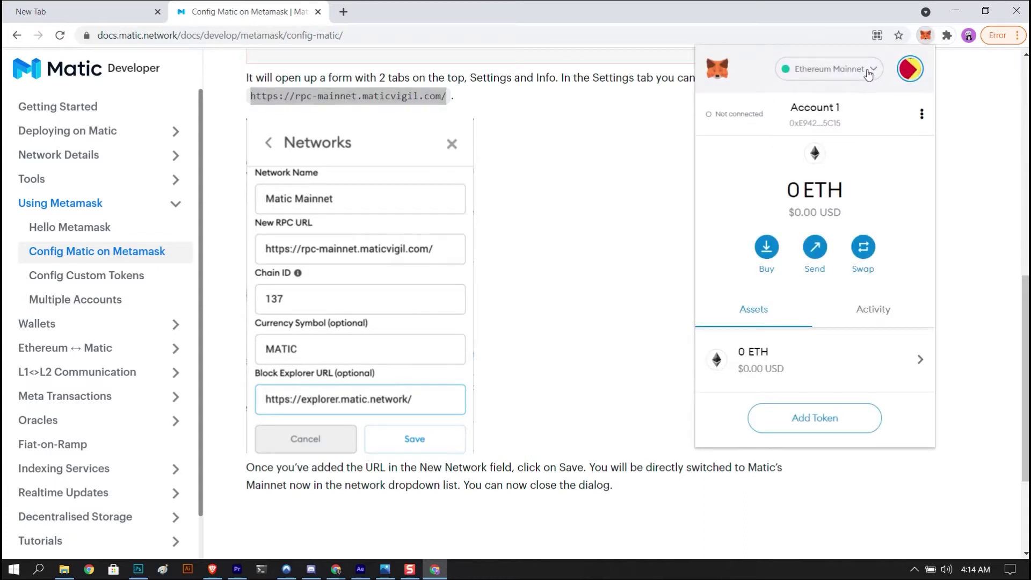
left_click(868, 74)
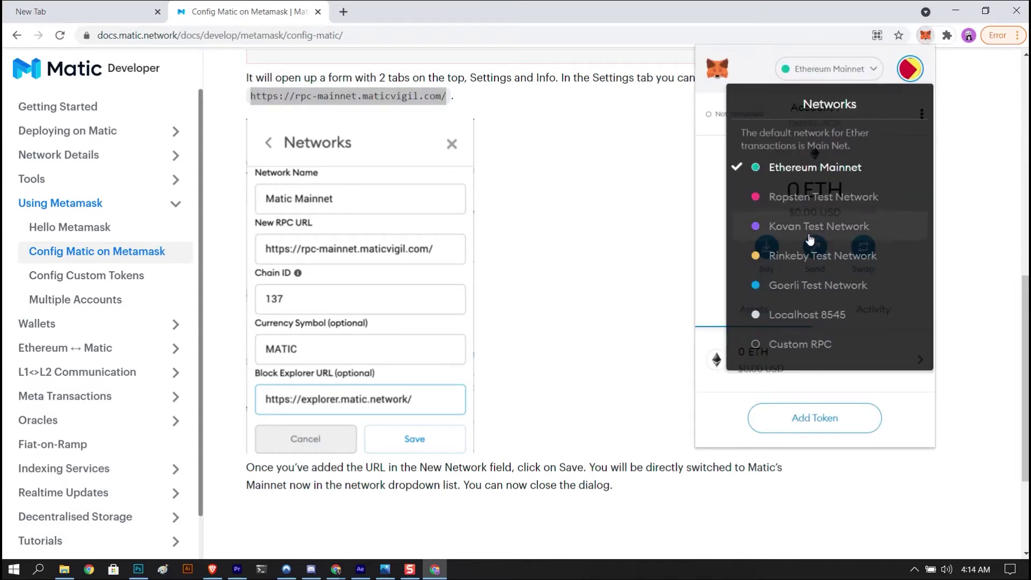
left_click(783, 348)
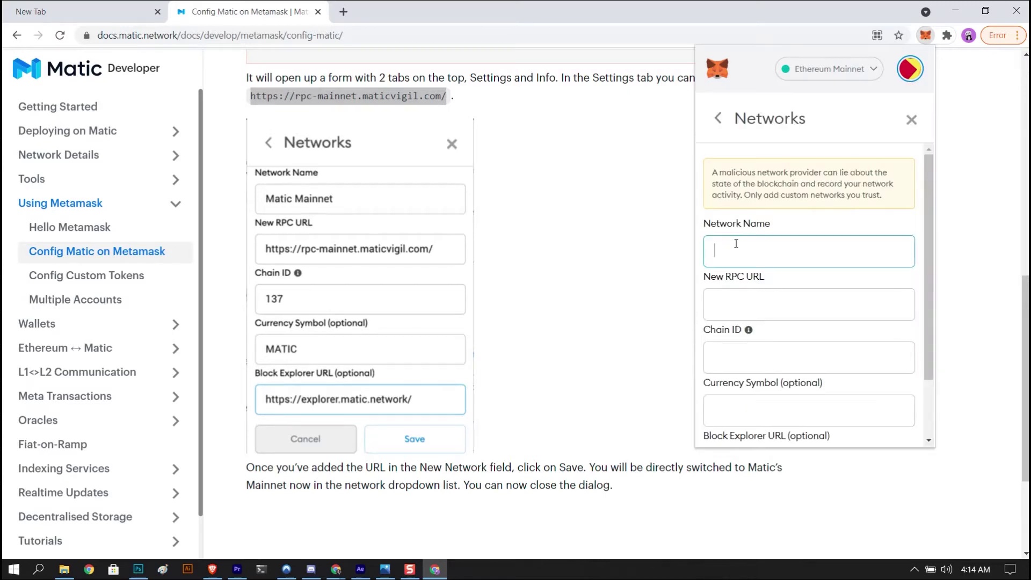
type("Matic Mainnet")
left_click(742, 306)
right_click(756, 310)
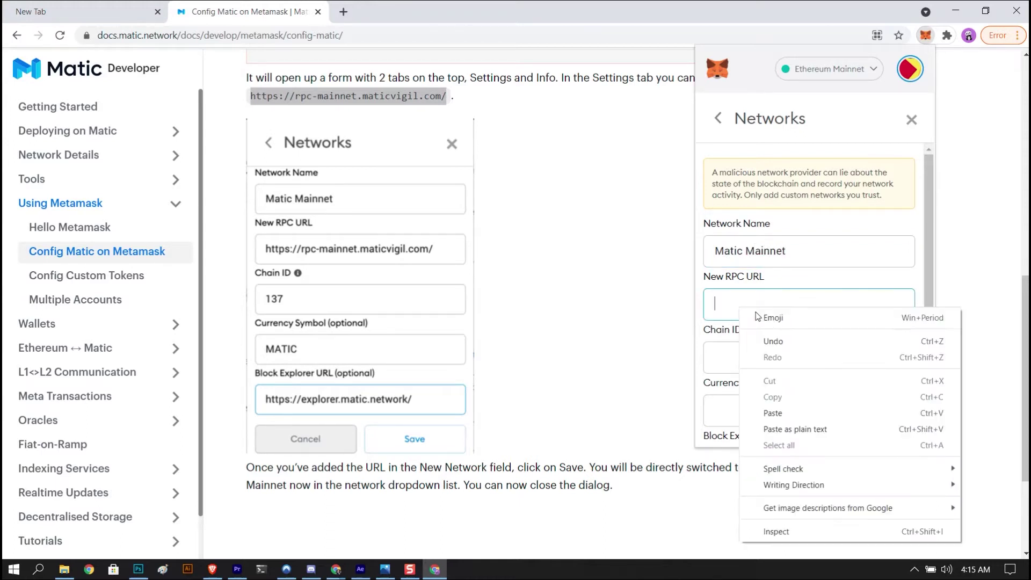
left_click(787, 408)
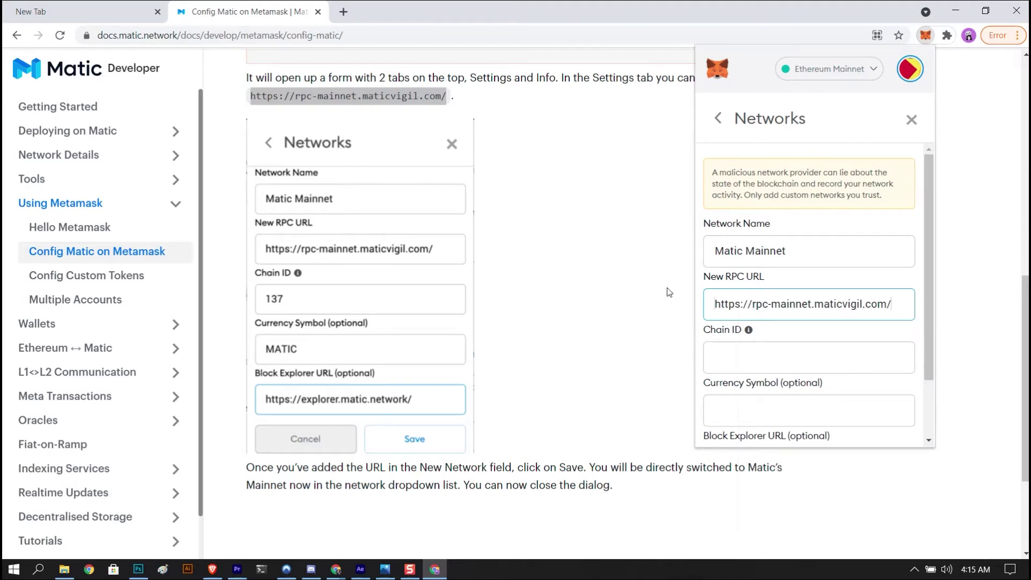
- Set the custom network's chain ID to 137 and its currency symbol to MATIC
left_click(733, 361)
type("137")
scroll(734, 361, "down", 2)
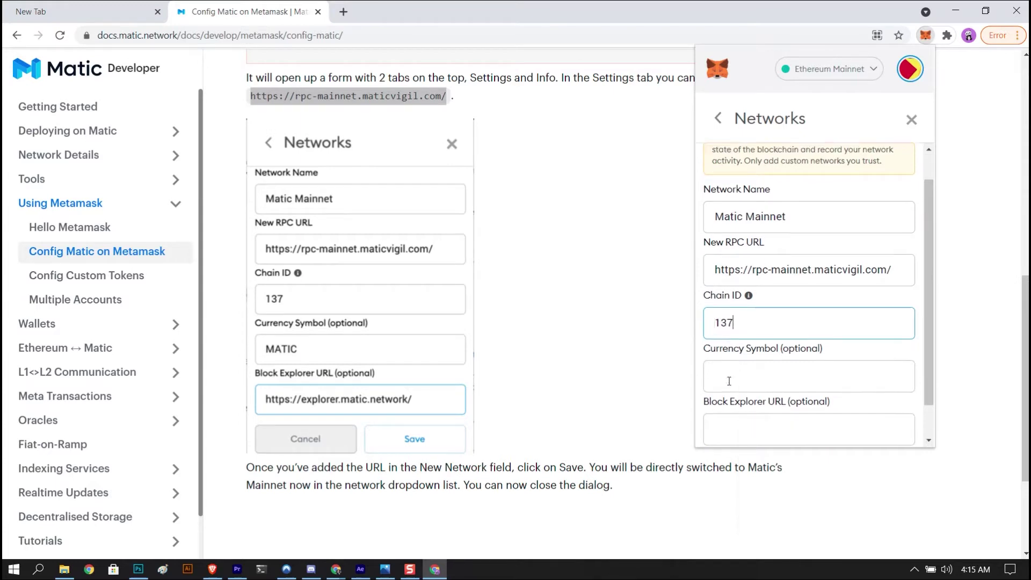
left_click(738, 338)
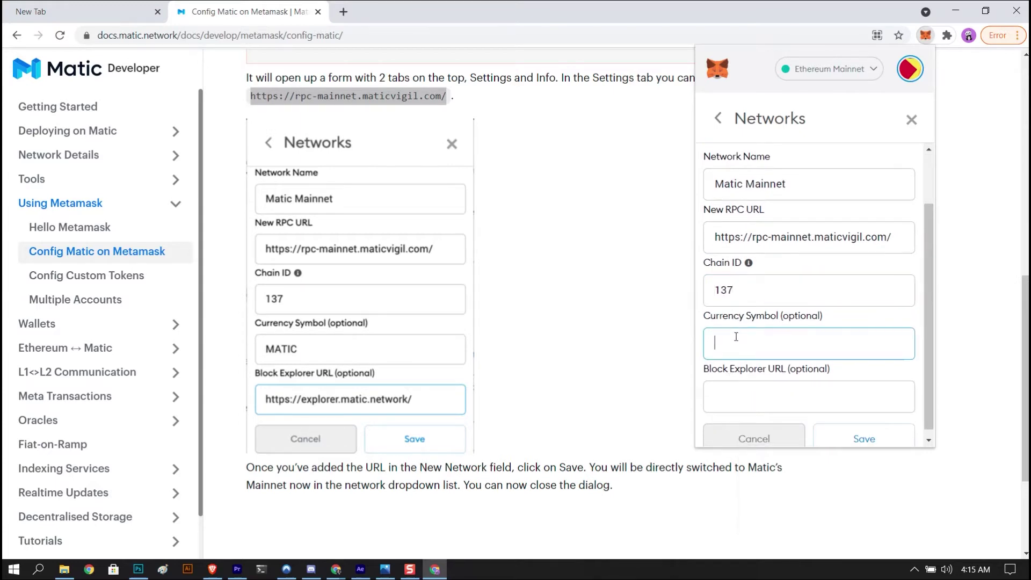
type("MATIC")
key("alt+Tab")
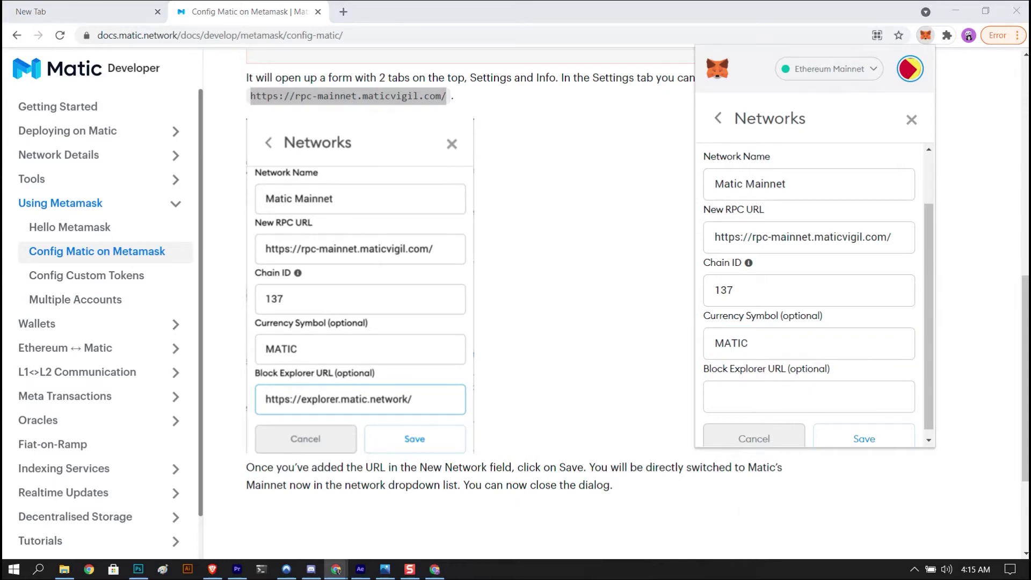
left_click(737, 397)
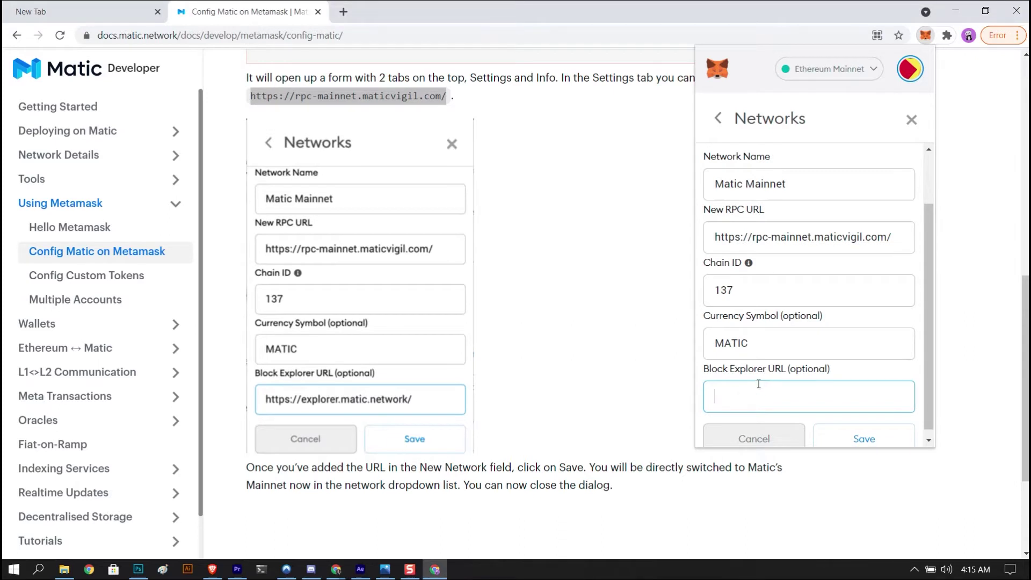
type("https")
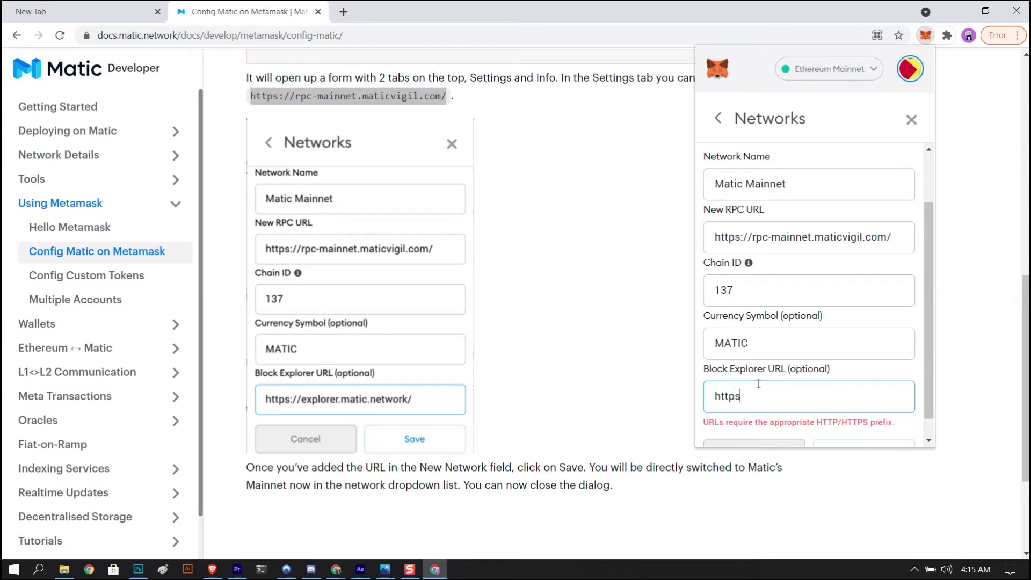
type("://")
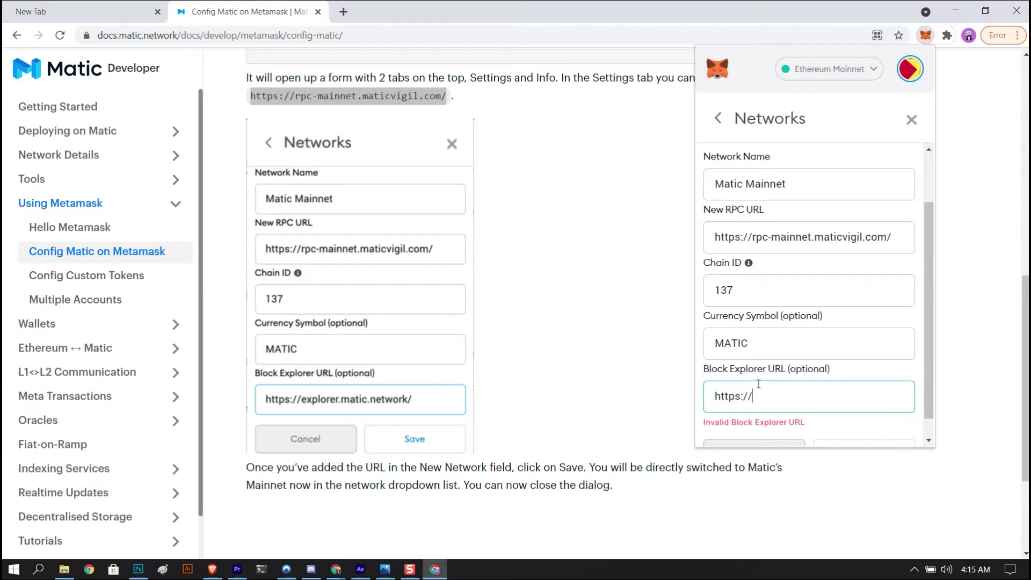
type("explor")
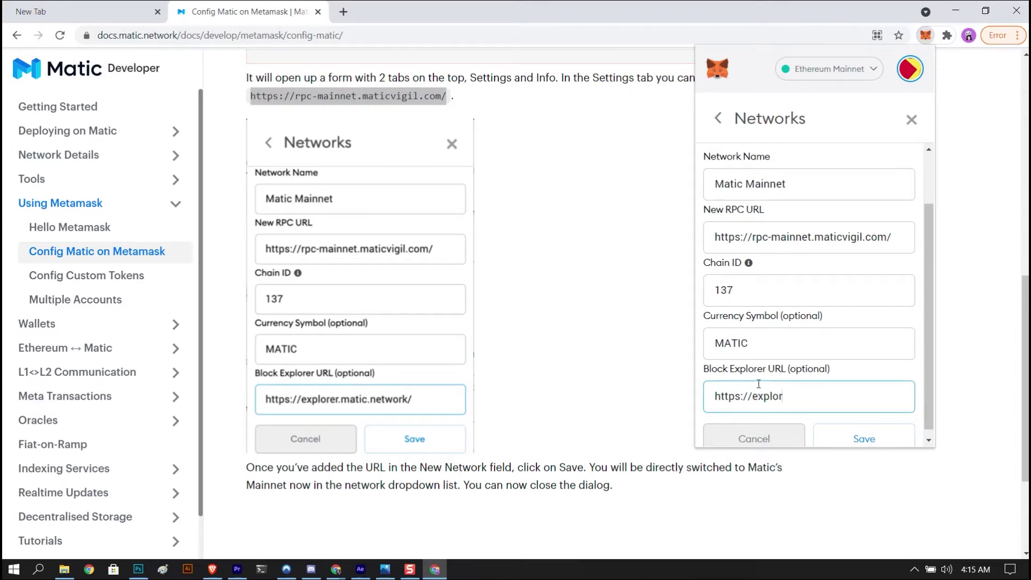
type("er.")
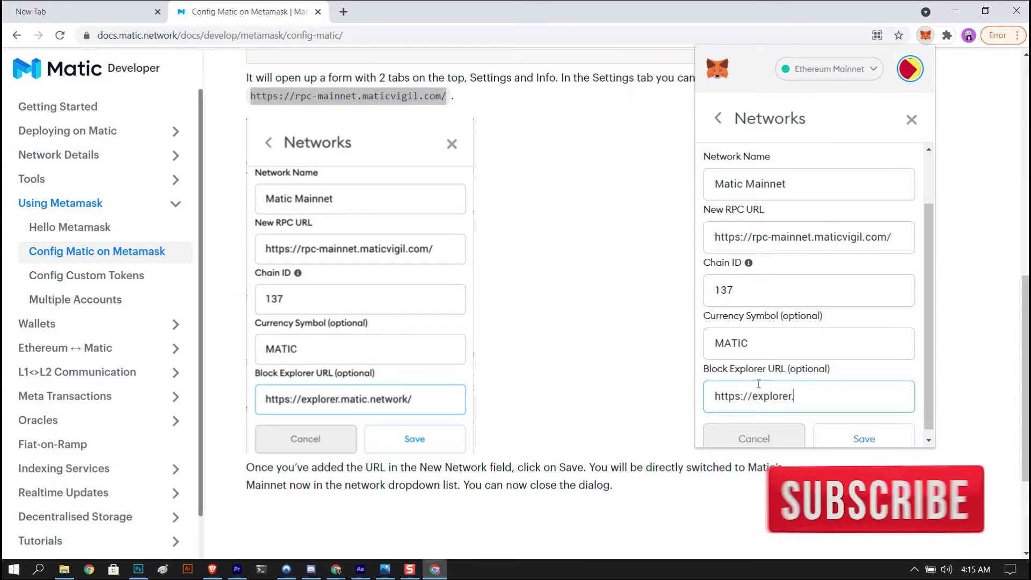
type("matic")
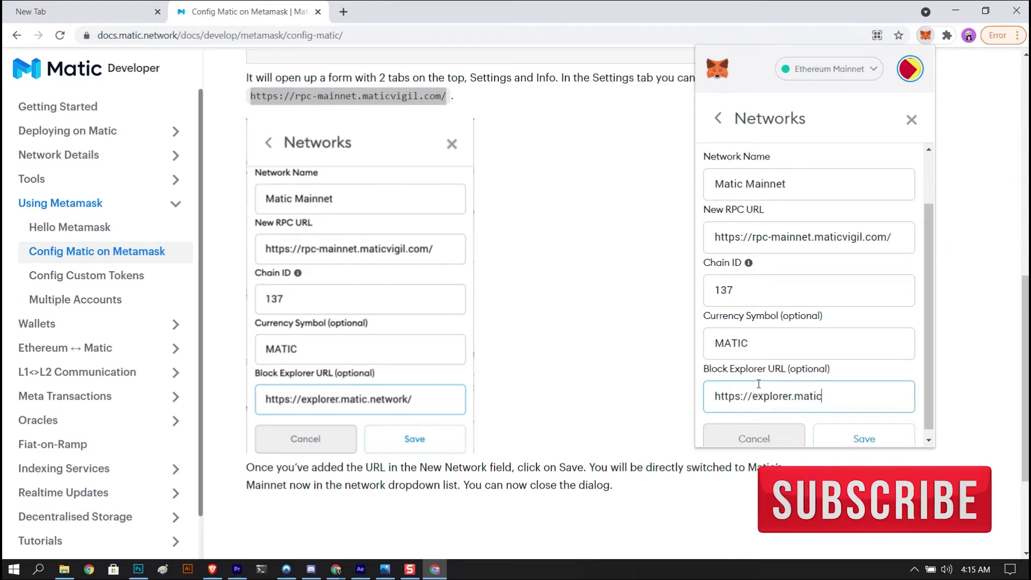
type(".")
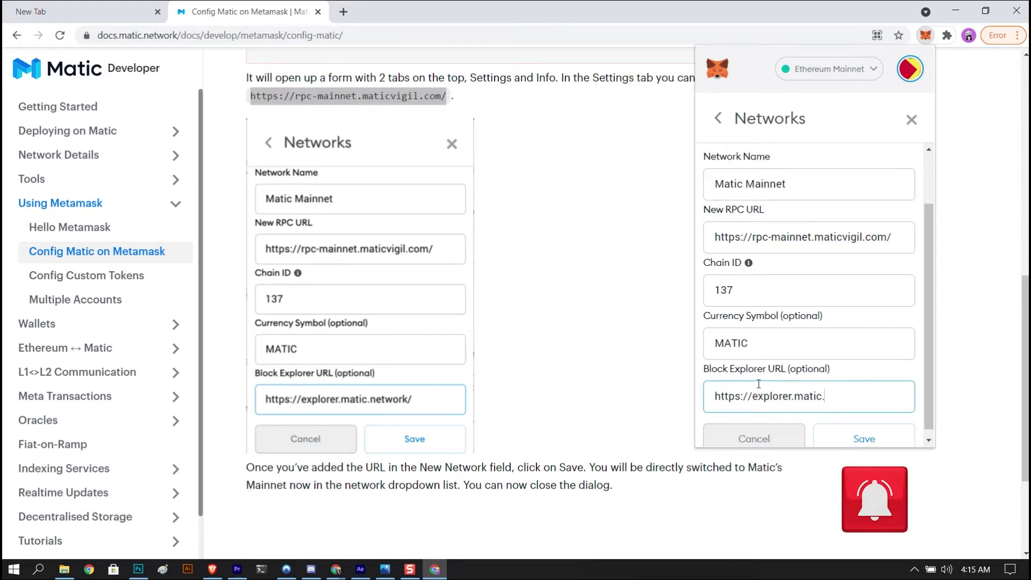
type("network")
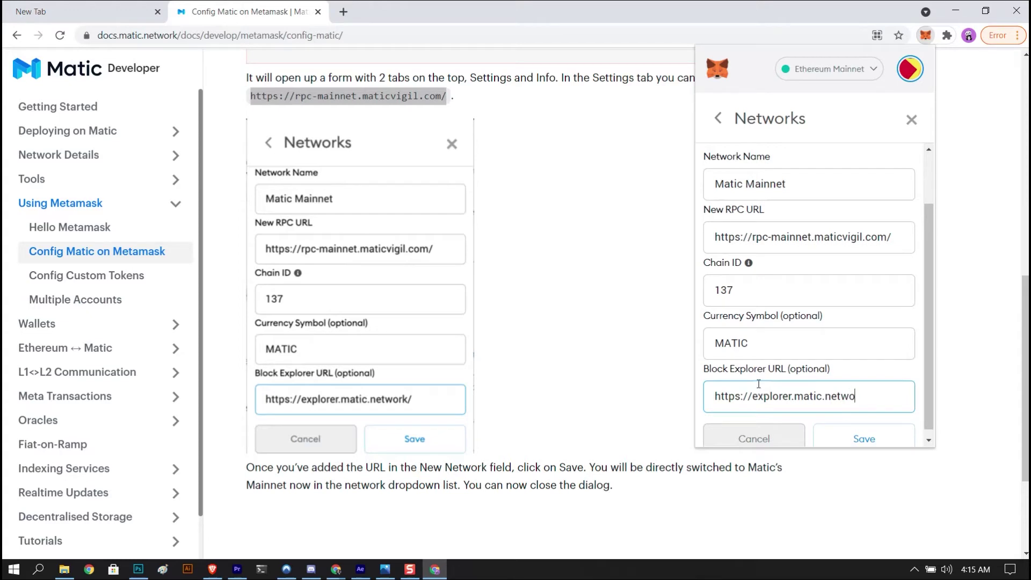
left_click(848, 439)
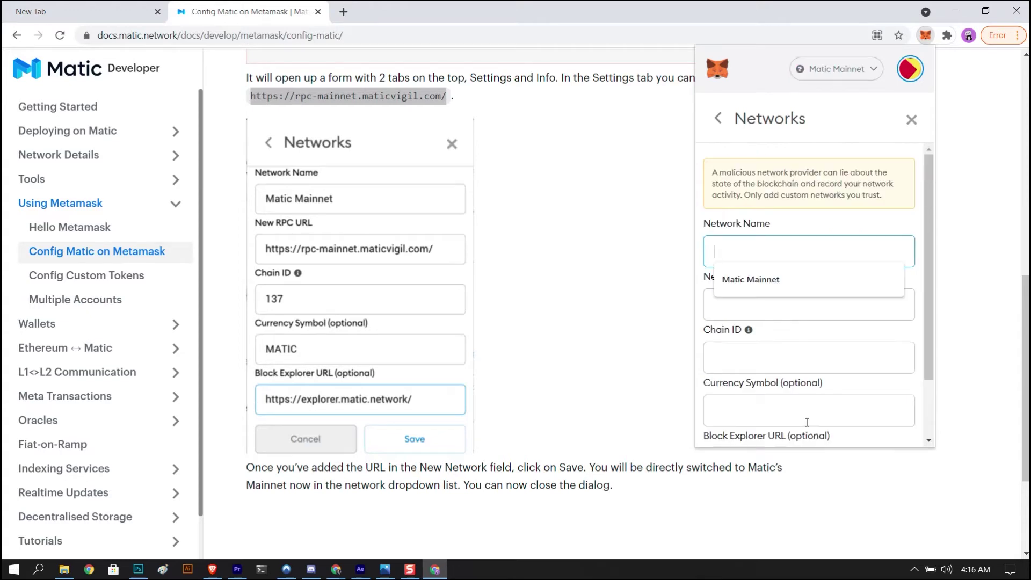
- Close the network settings and choose Matic Mainnet as the active MetaMask network
left_click(911, 119)
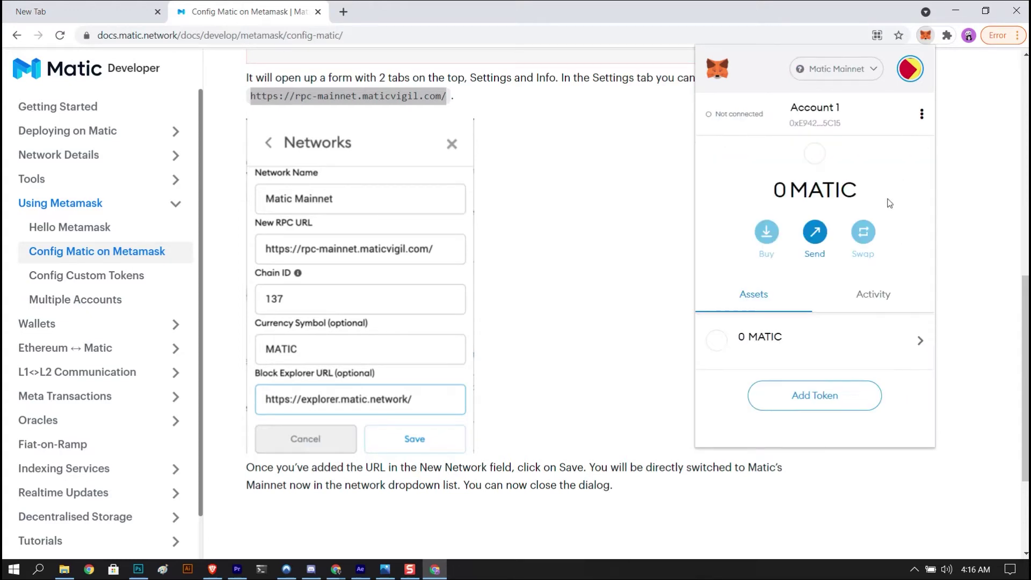
left_click(835, 76)
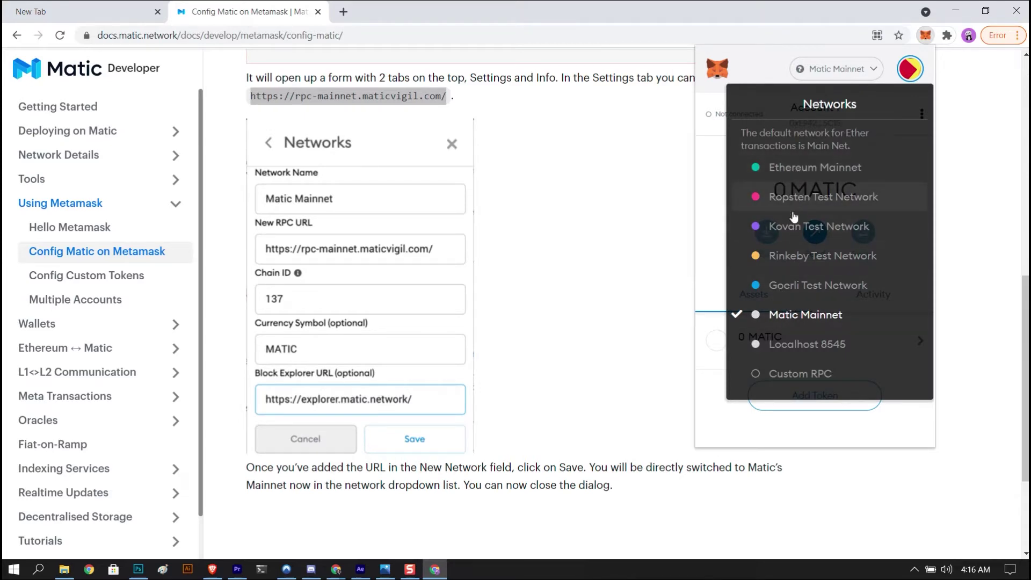
left_click(810, 321)
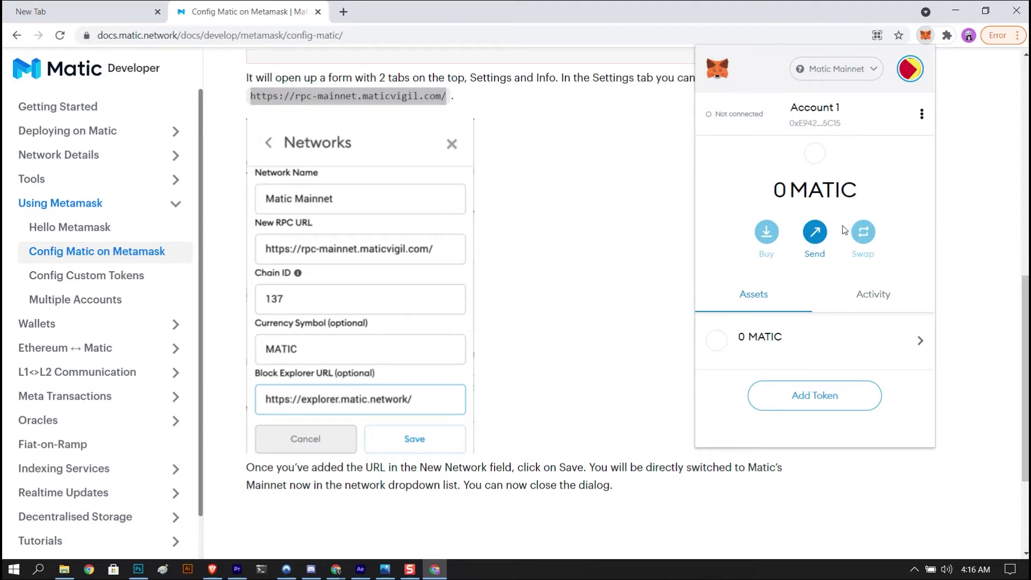
key("ctrl+shift+Tab")
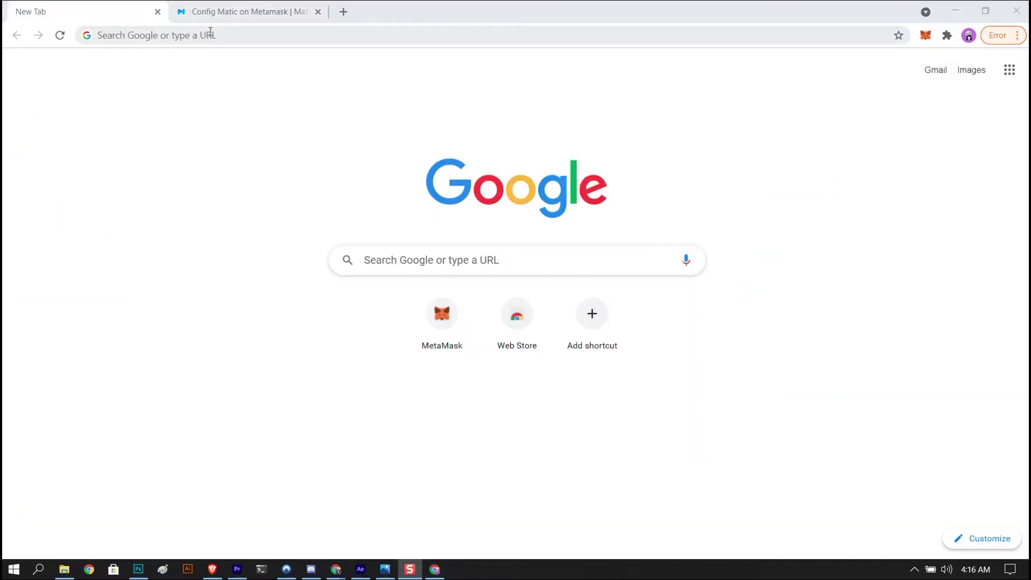
left_click(243, 14)
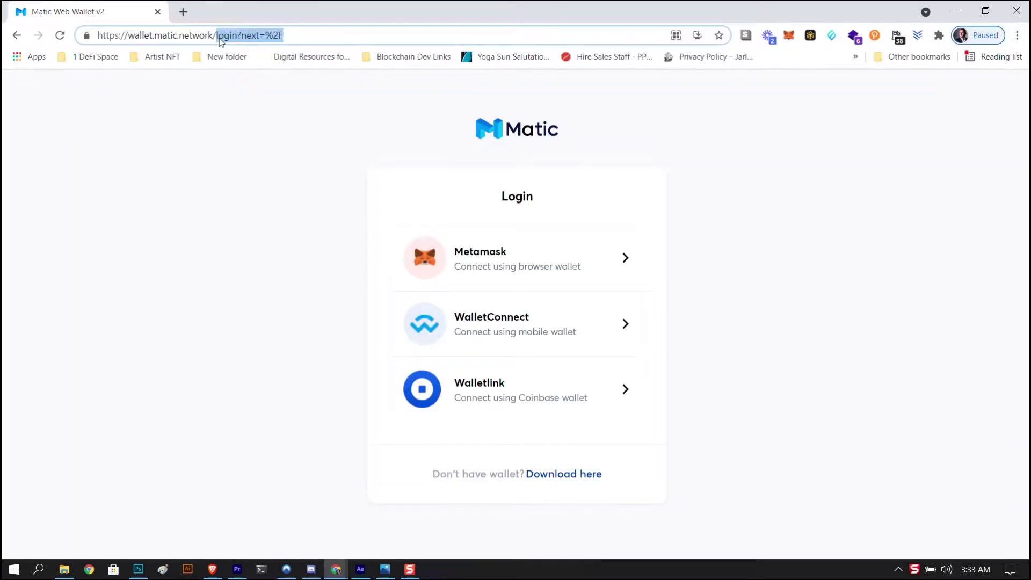
- Load wallet.matic.network and log in with Metamask by signing its signature request
key("BackSpace")
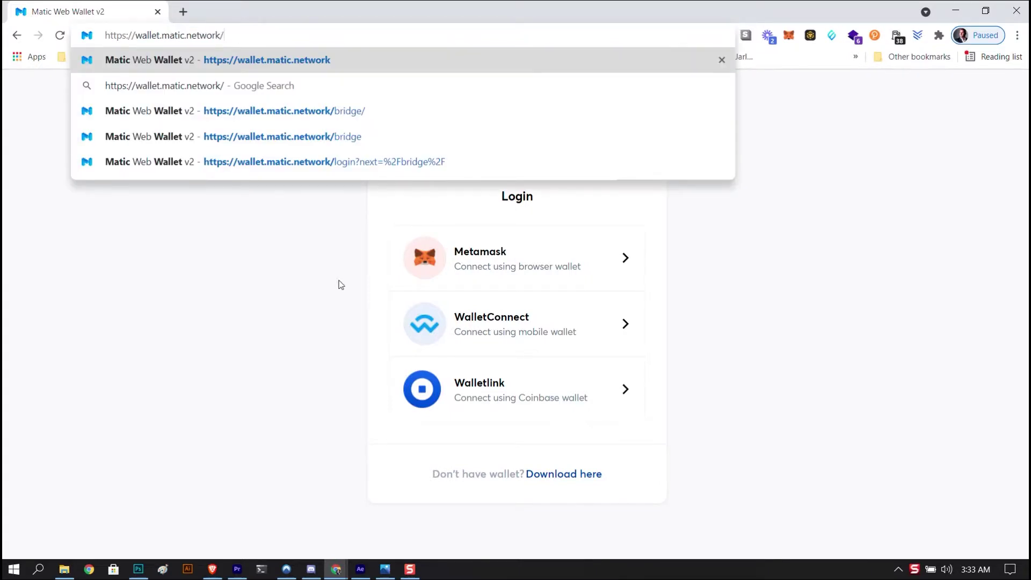
key("Return")
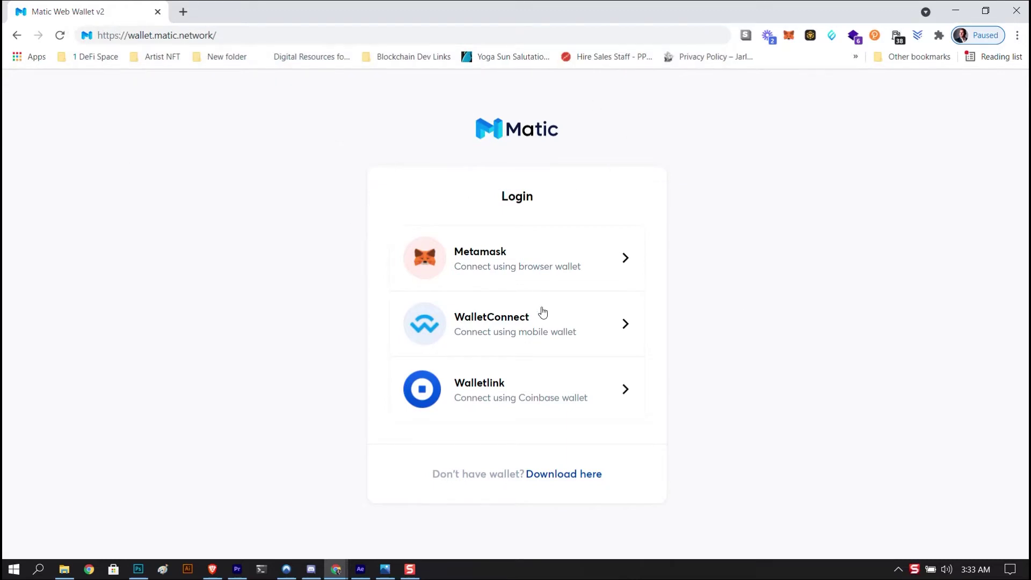
left_click(512, 261)
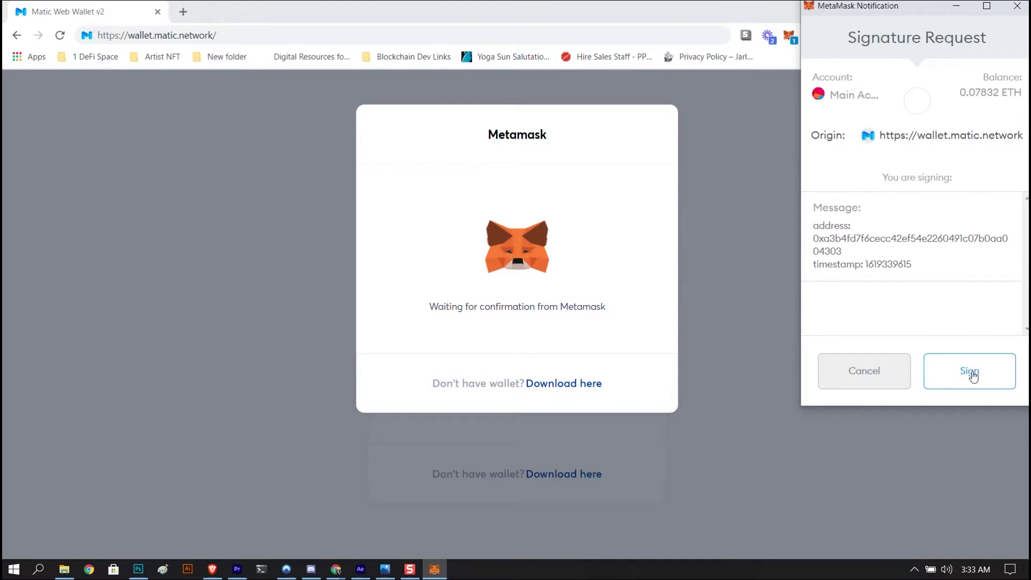
left_click(972, 375)
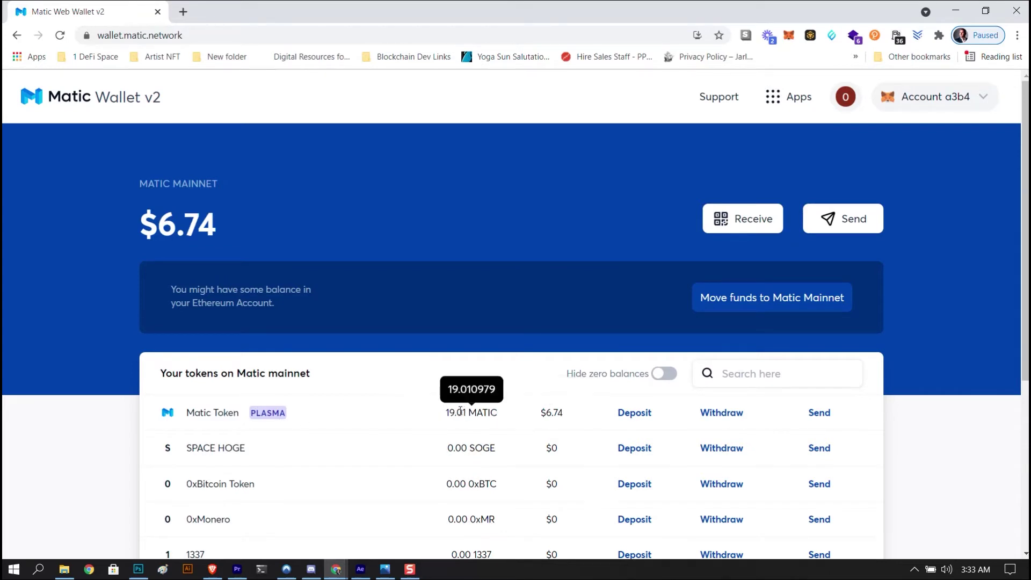
- Open the bridge for moving funds to Matic Mainnet and choose Matic Token as the token from Ethereum
left_click(779, 303)
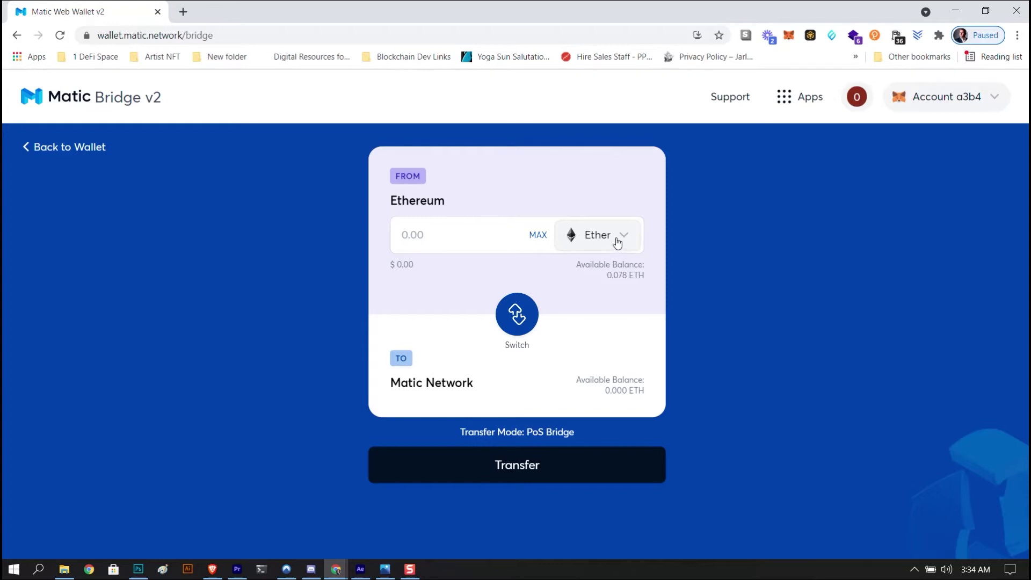
left_click(587, 239)
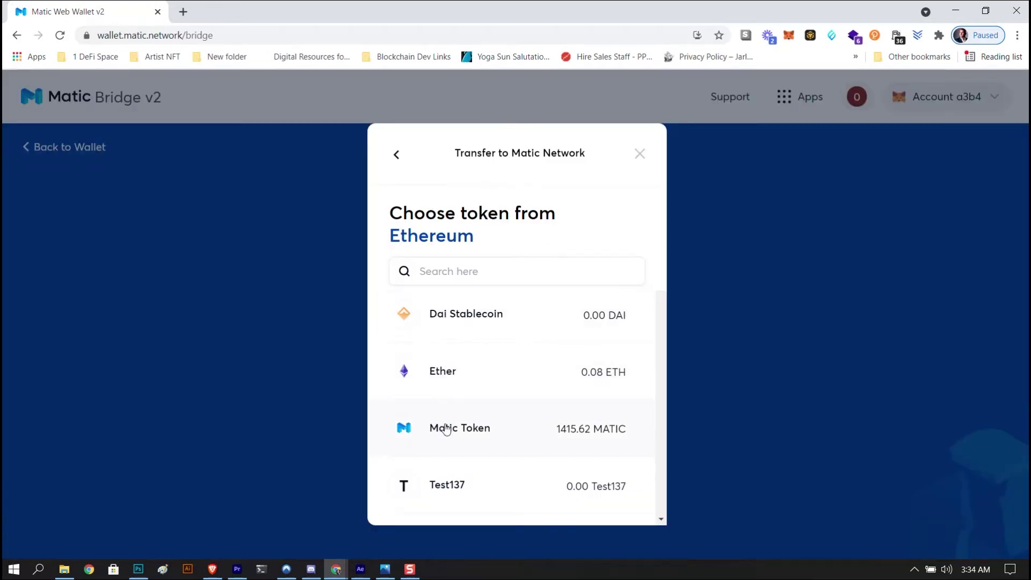
left_click(438, 428)
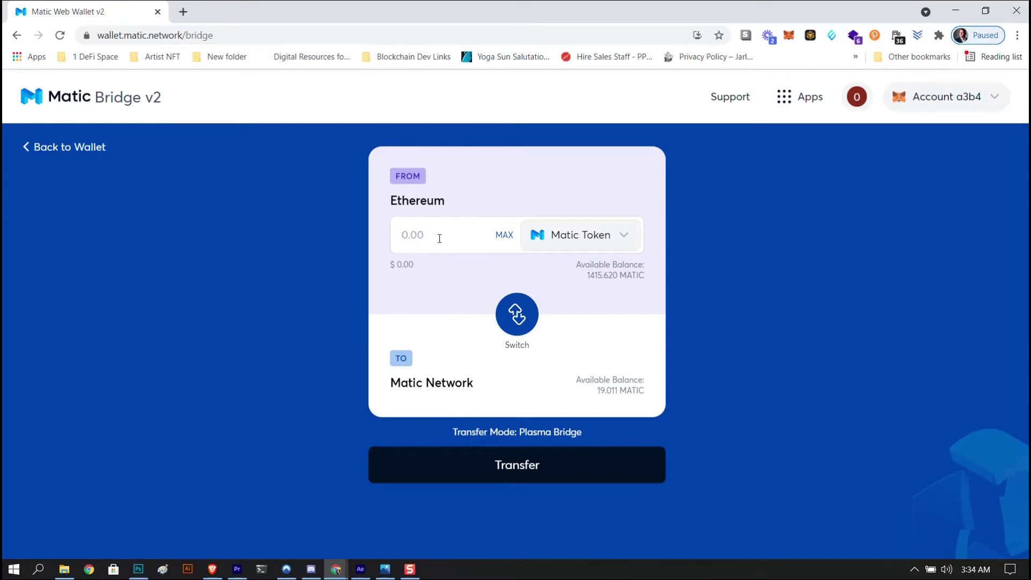
- Enter 300 as the Matic Token amount, reverse the transfer direction and switch it back to Ethereum to Matic Network
type("200")
key("BackSpace")
key("BackSpace")
key("BackSpace")
type("300")
left_click(516, 318)
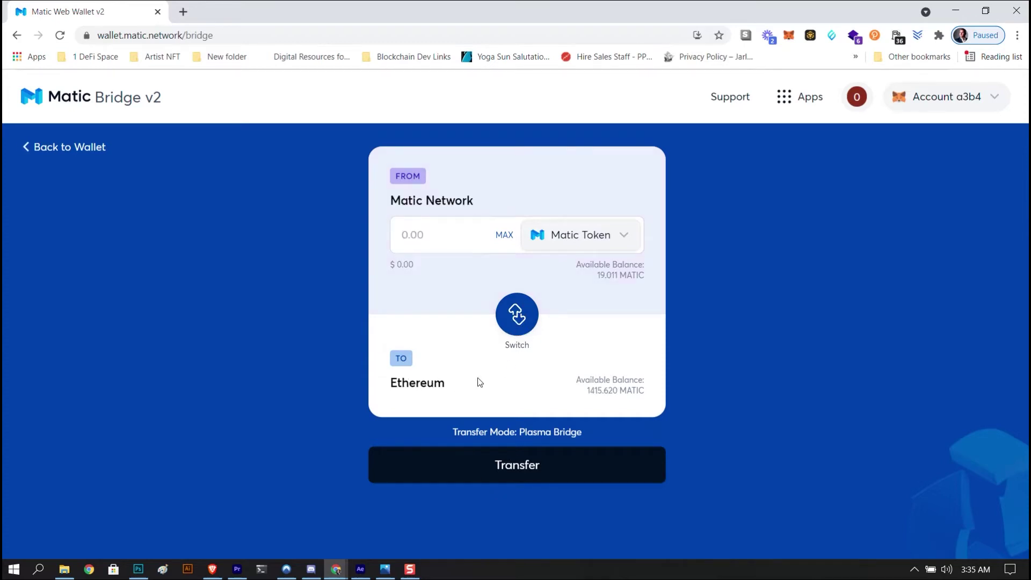
left_click(520, 319)
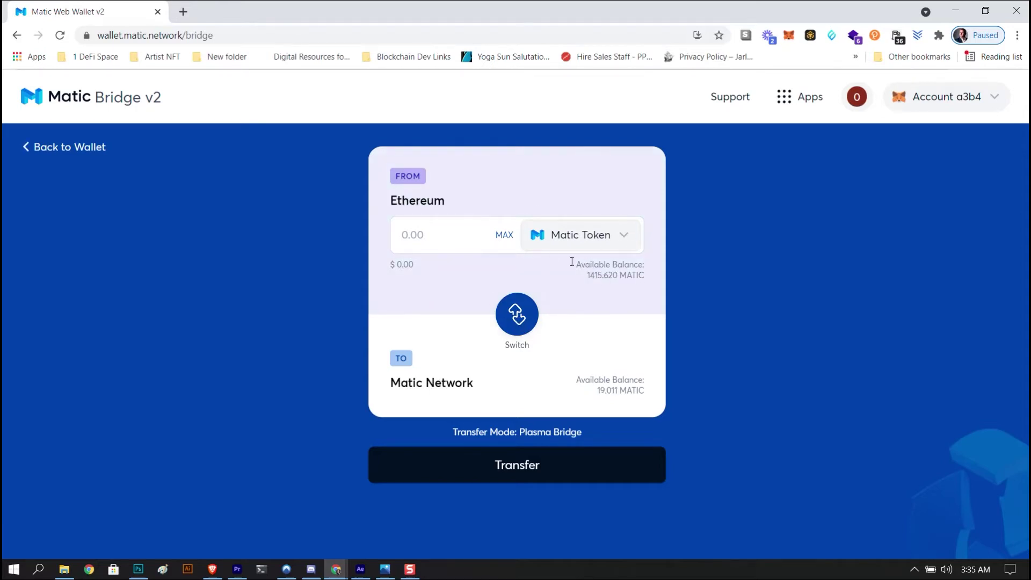
- Start a transfer of 300 Matic Token to Matic Network and continue past the Important notice and Transfer Overview
type("300")
left_click(530, 467)
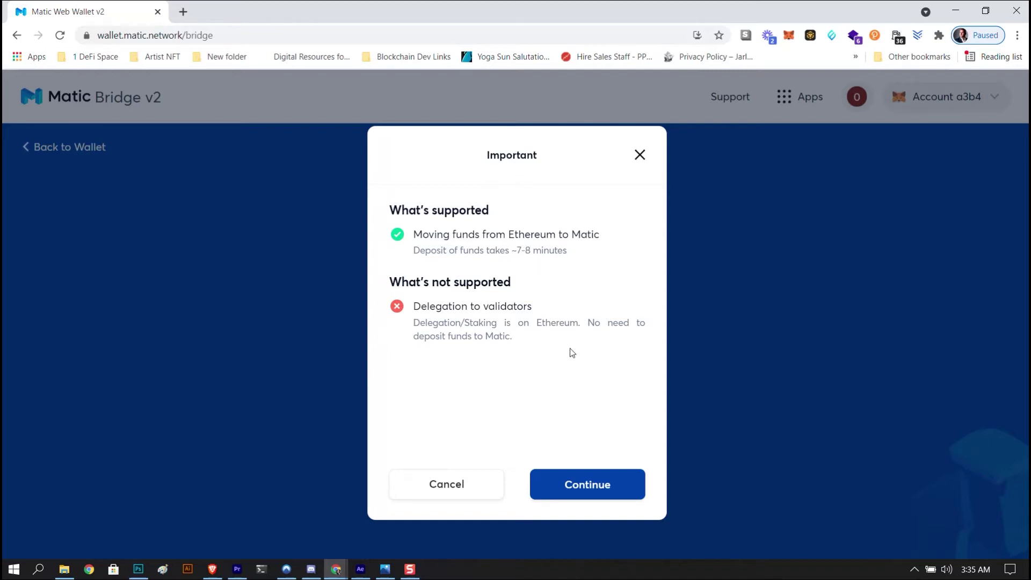
left_click(589, 490)
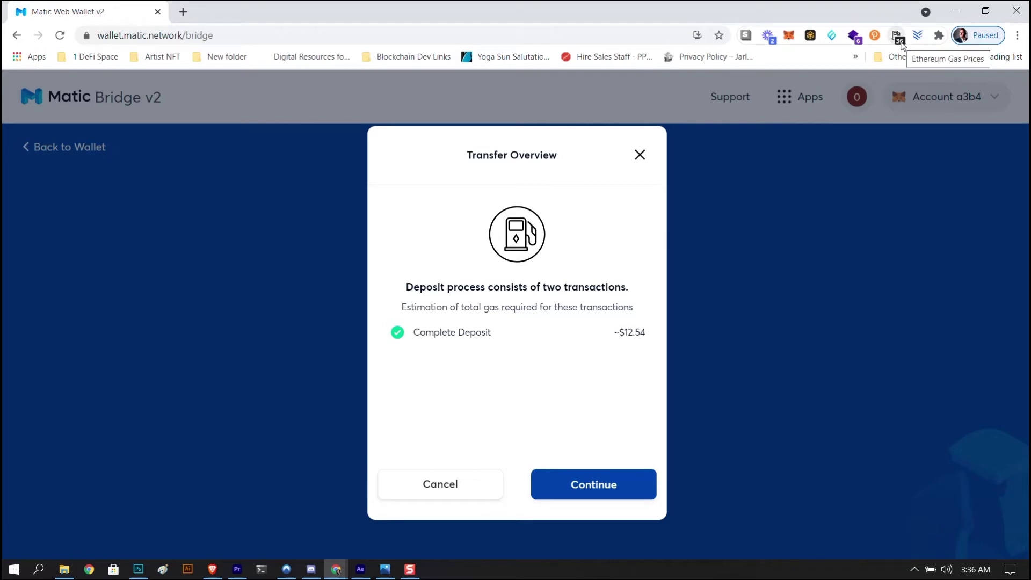
left_click(590, 490)
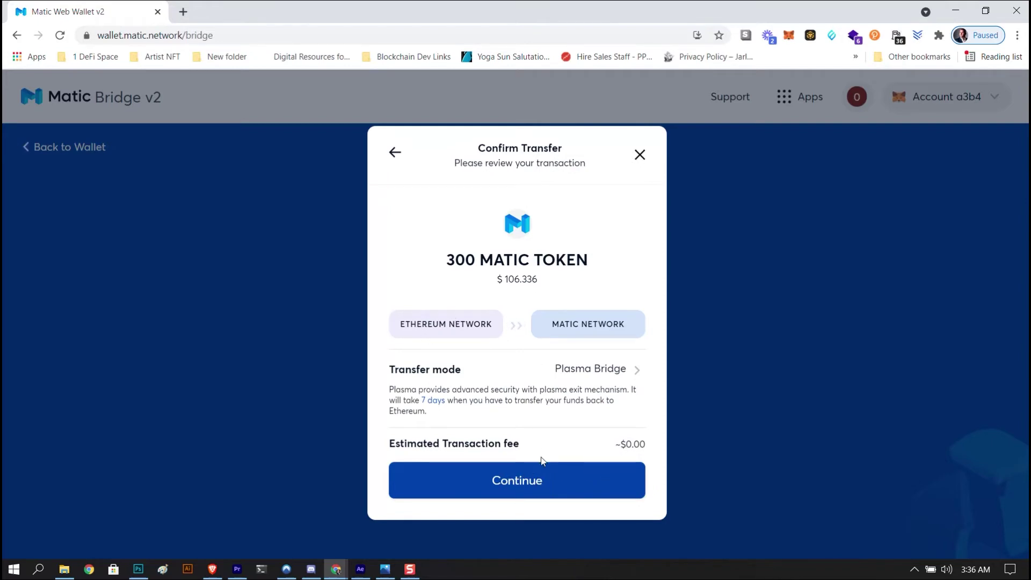
- Confirm the Plasma Bridge transfer and approve the deposit transaction in MetaMask
left_click(540, 481)
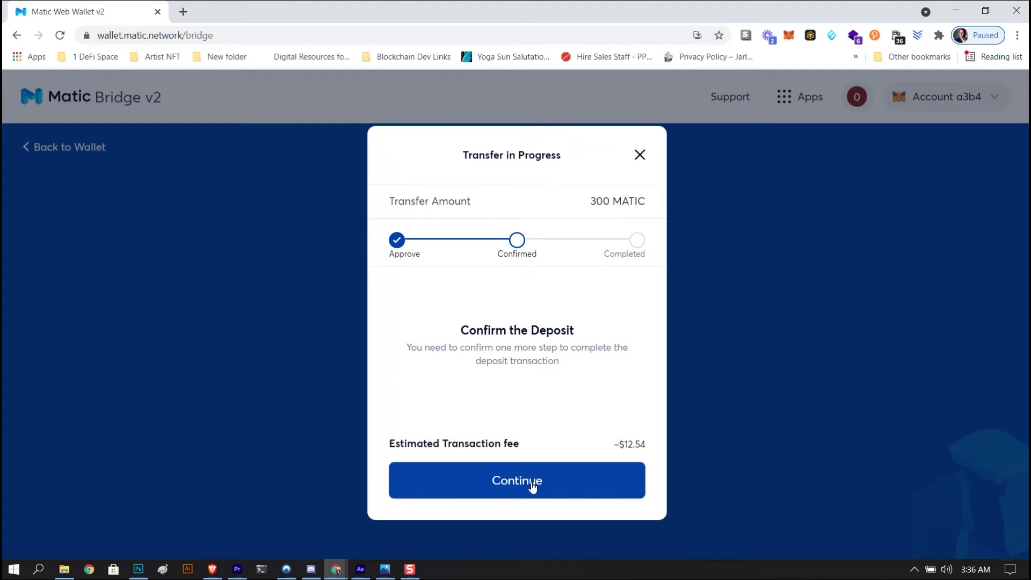
left_click(532, 486)
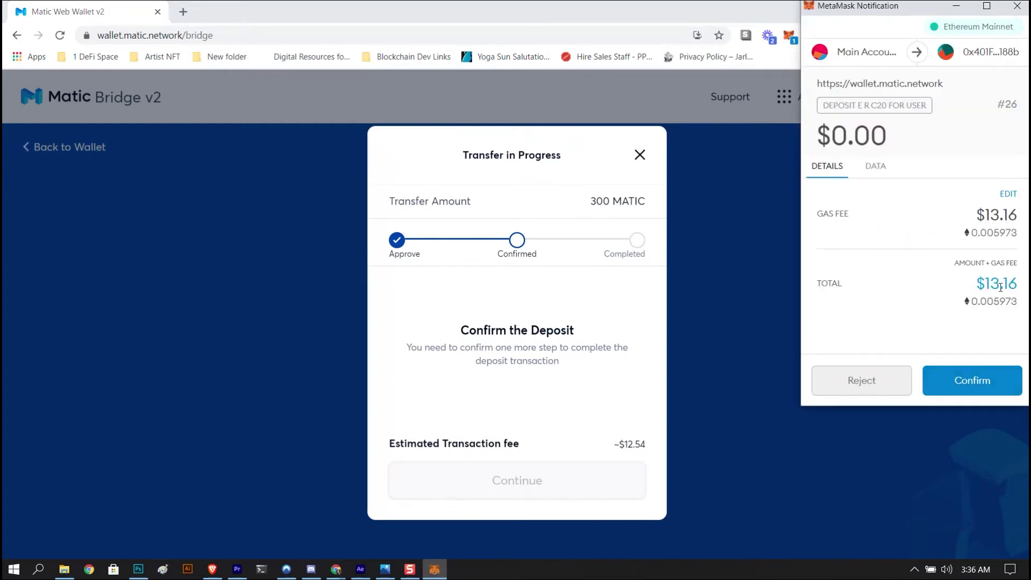
left_click(973, 382)
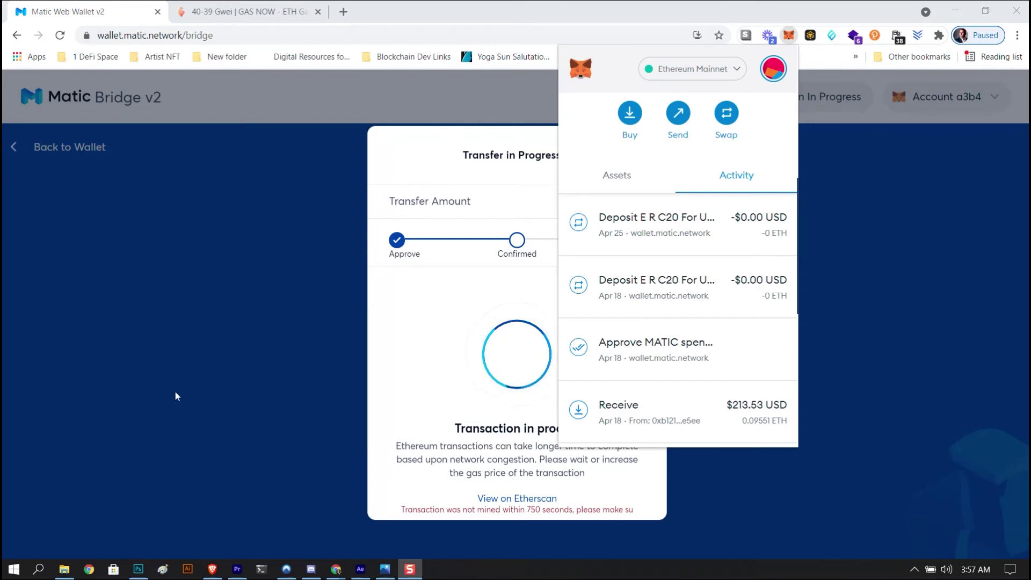
- Highlight the error message under the pending transfer and examine the Apr 25 deposit's details and activity log in MetaMask
left_click(789, 41)
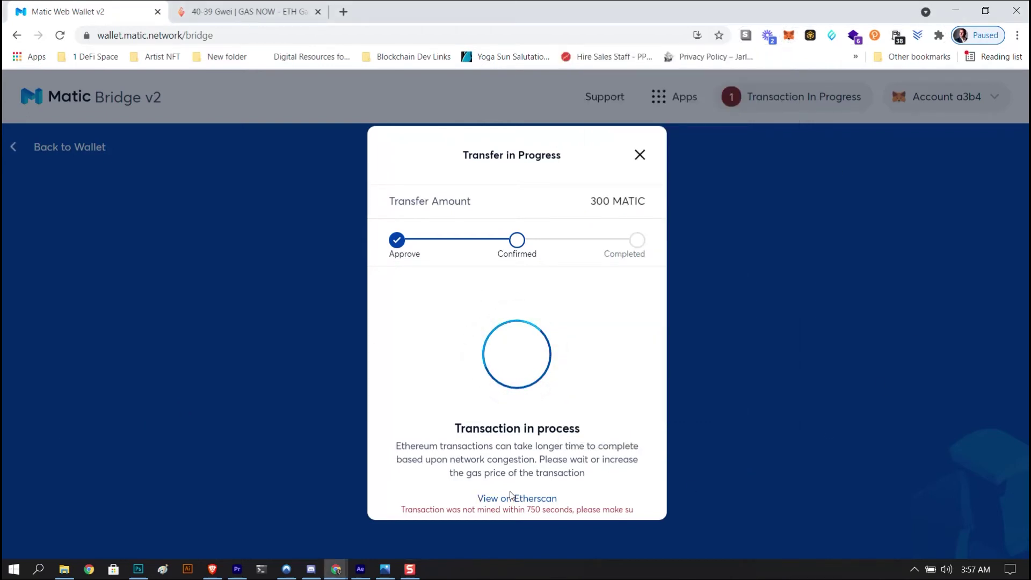
left_click_drag(419, 506, 635, 511)
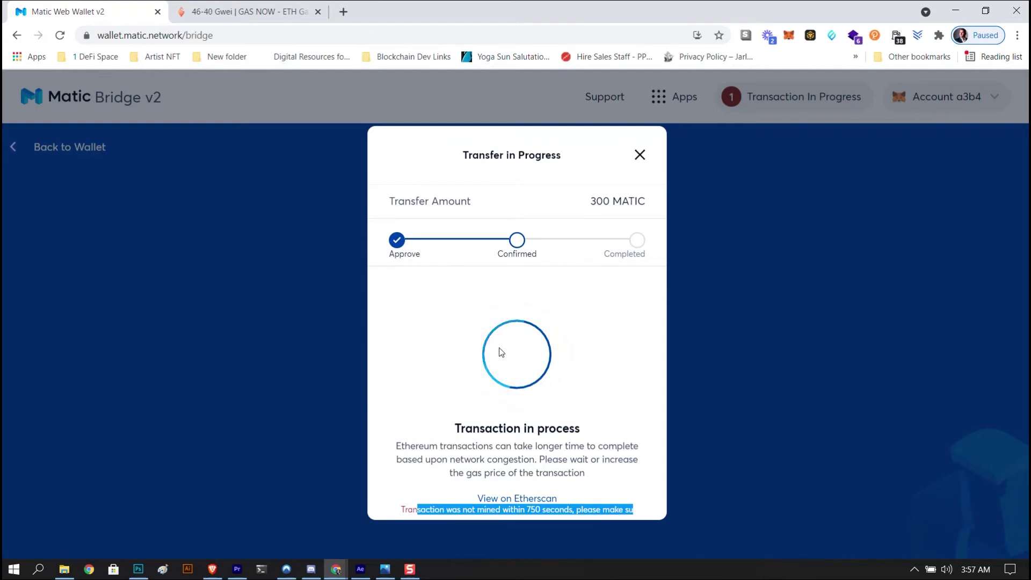
left_click(789, 36)
scroll(754, 217, "down", 3)
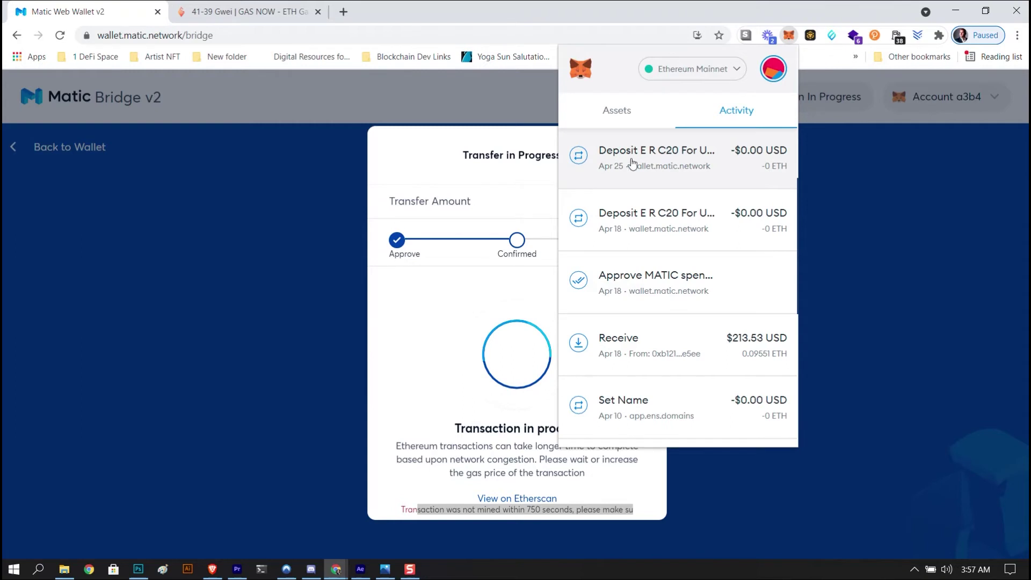
left_click(674, 161)
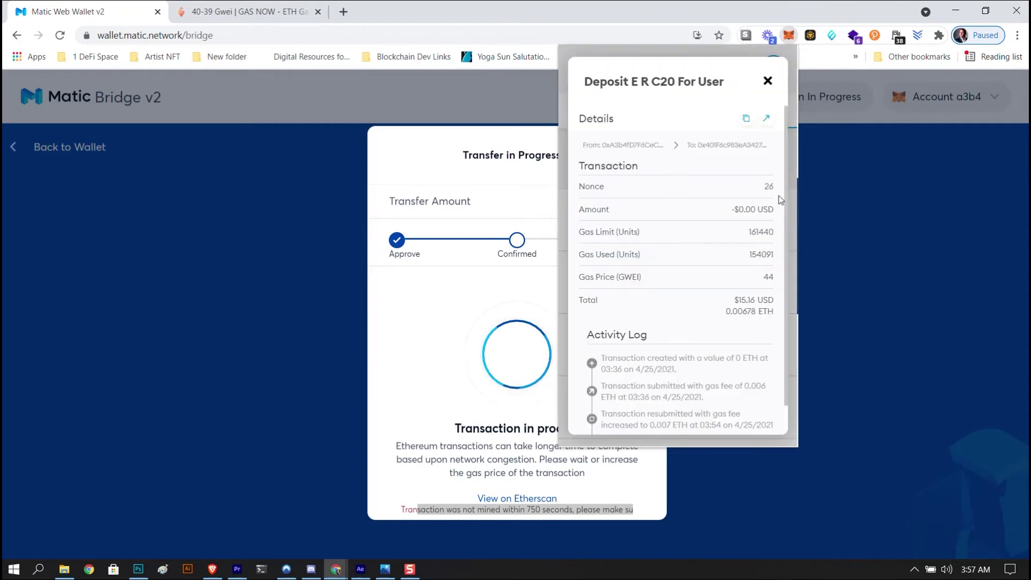
scroll(687, 268, "down", 2)
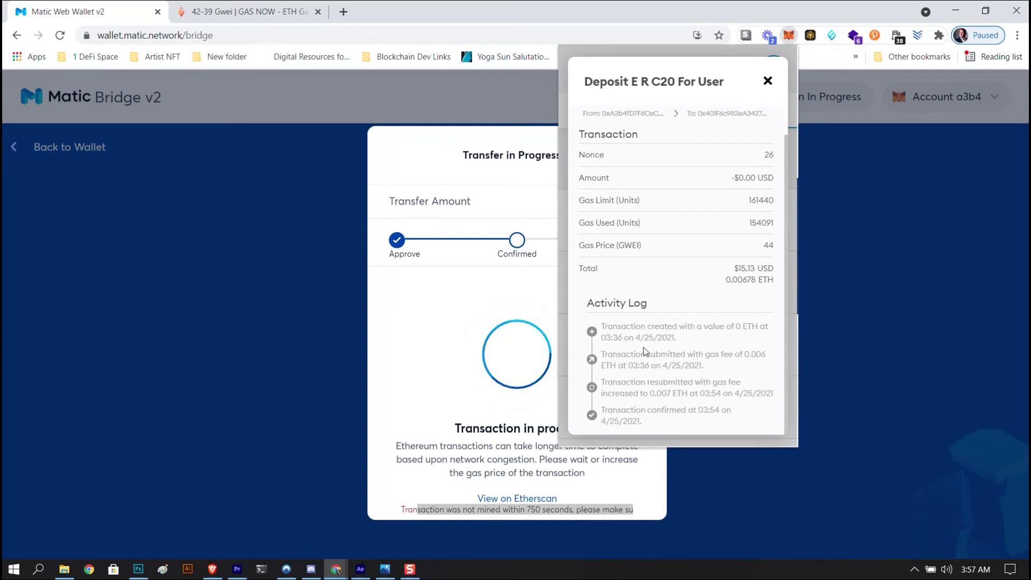
scroll(645, 347, "up", 2)
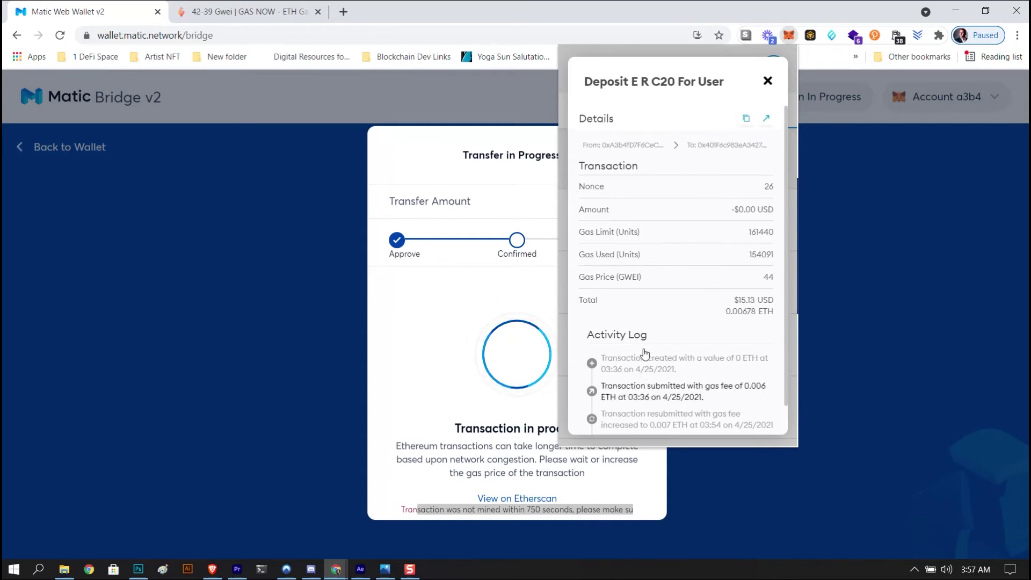
left_click(768, 81)
- Check the transaction details of the Apr 18 deposit and return to the MetaMask activity list
left_click(661, 220)
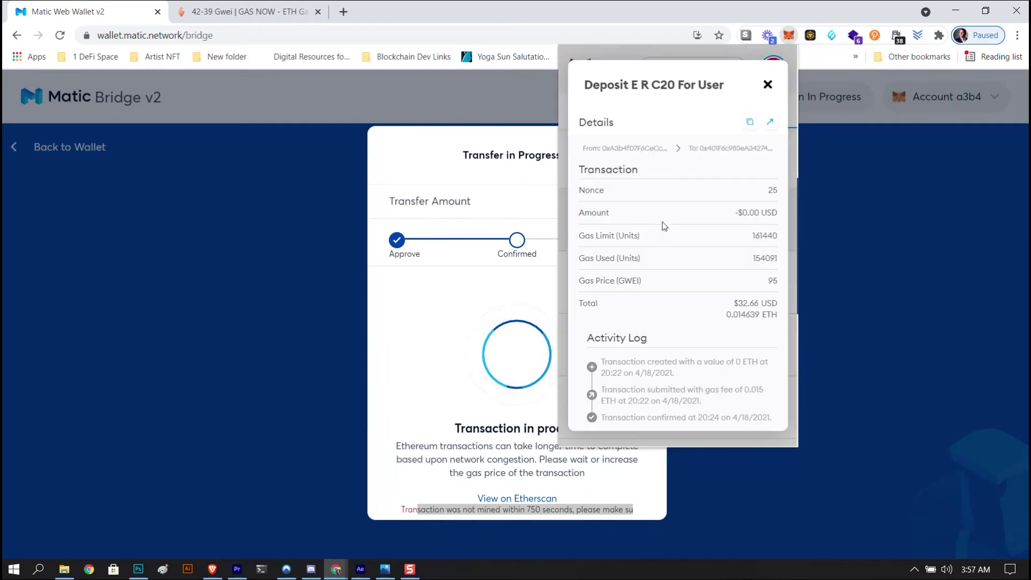
left_click(768, 85)
scroll(659, 146, "up", 2)
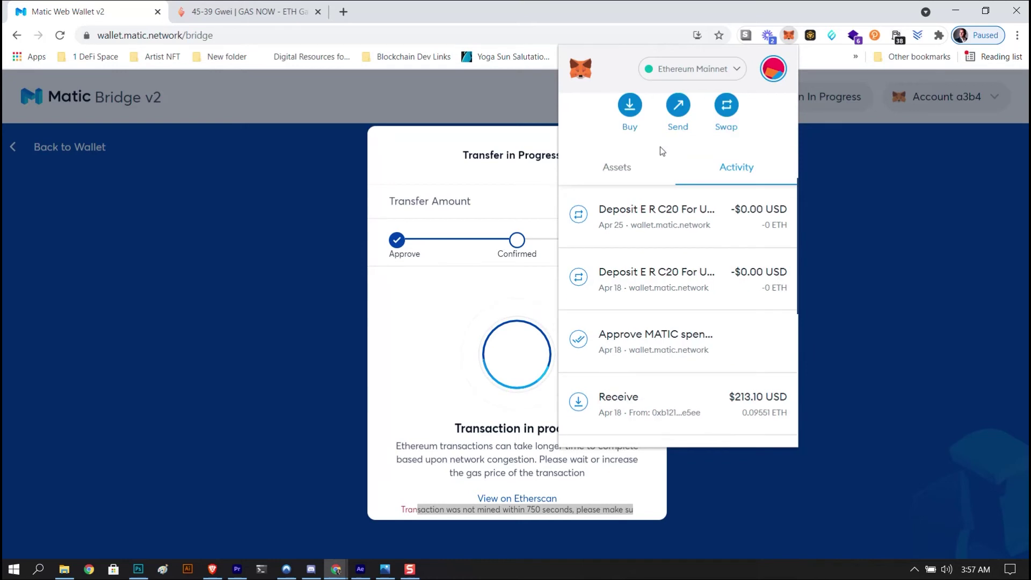
- Reopen the Apr 25 deposit's details and view its original transaction on Etherscan from the activity log
left_click(654, 227)
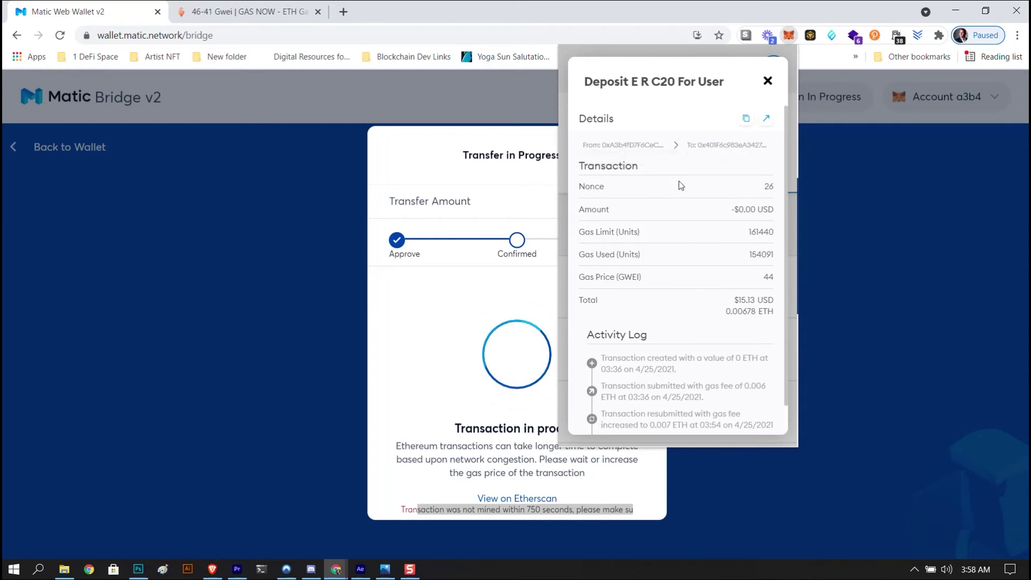
scroll(682, 215, "down", 1)
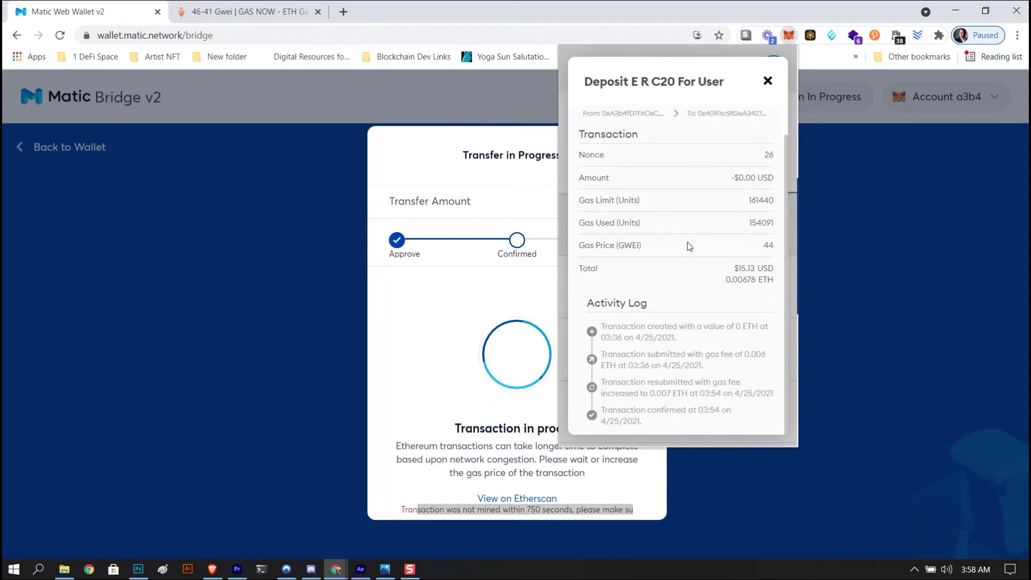
left_click(669, 333)
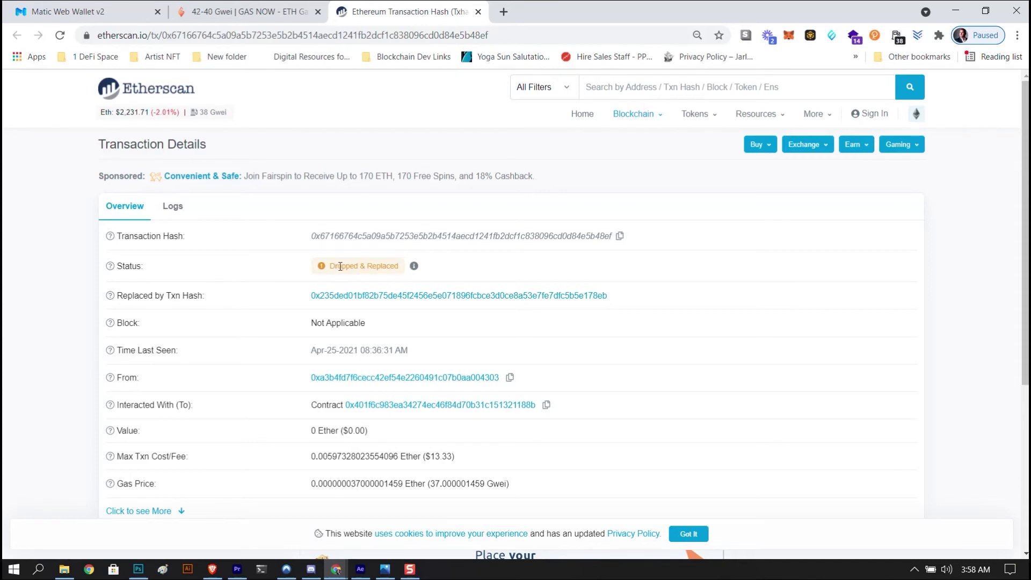
- Open Etherscan's explanation of the transaction's Dropped & Replaced status and read through the article
left_click(414, 266)
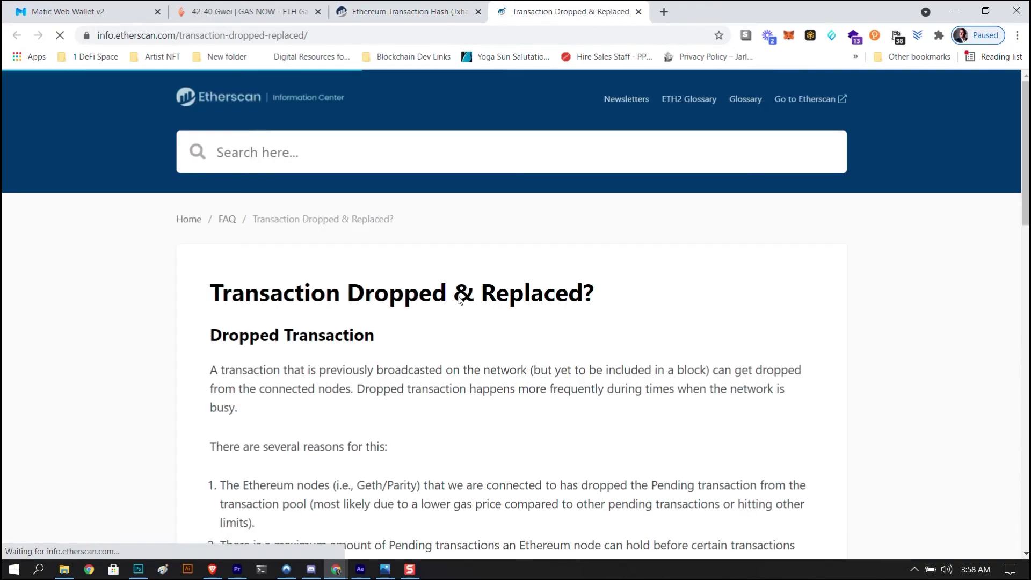
scroll(465, 337, "down", 3)
scroll(463, 334, "down", 1)
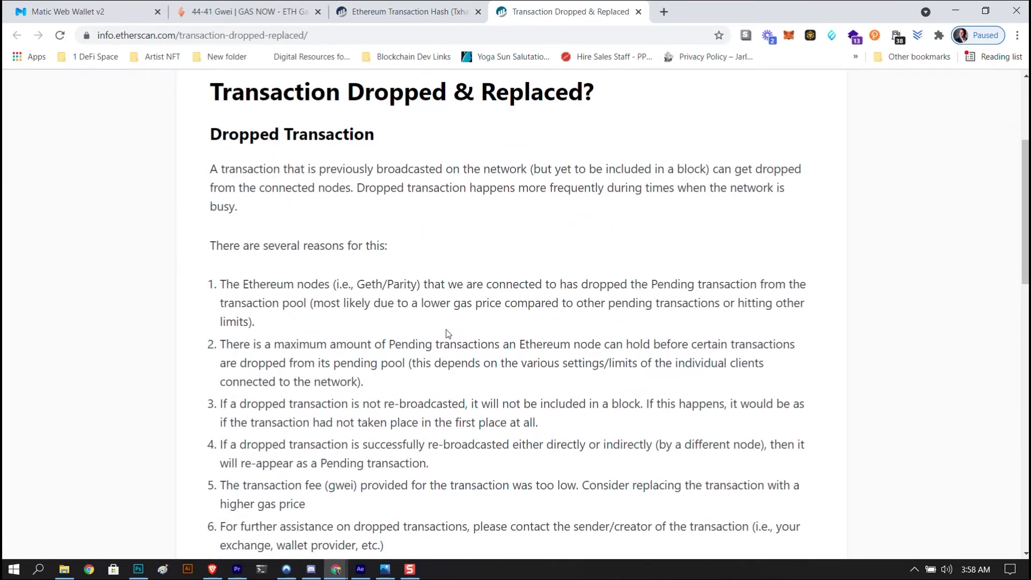
scroll(447, 340, "down", 6)
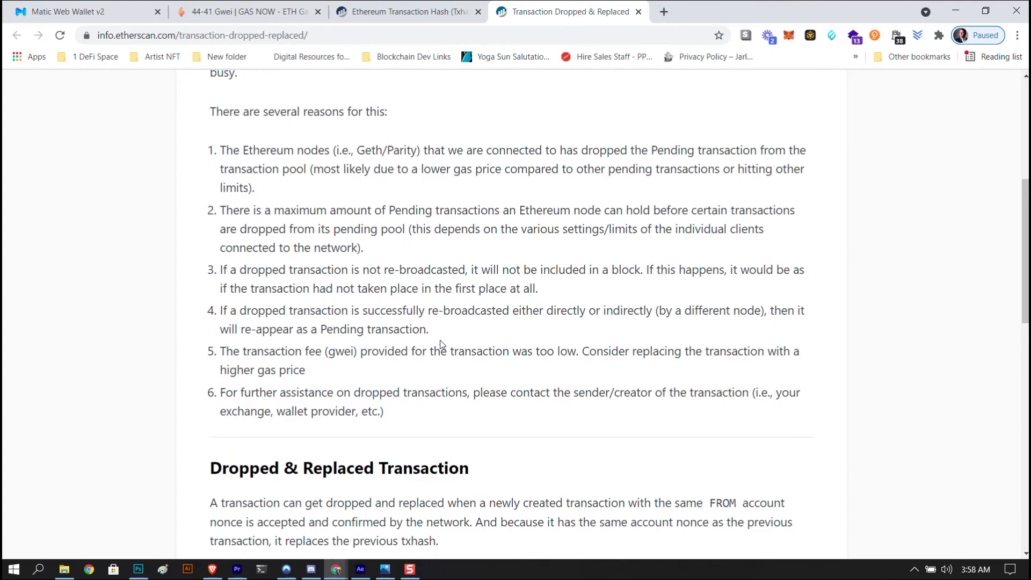
scroll(440, 342, "down", 1)
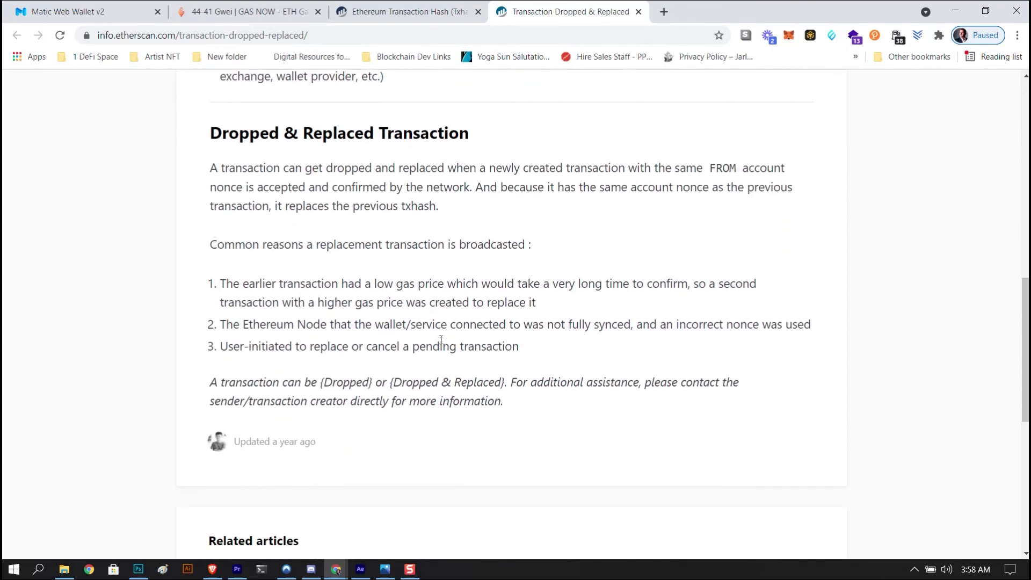
scroll(440, 340, "up", 11)
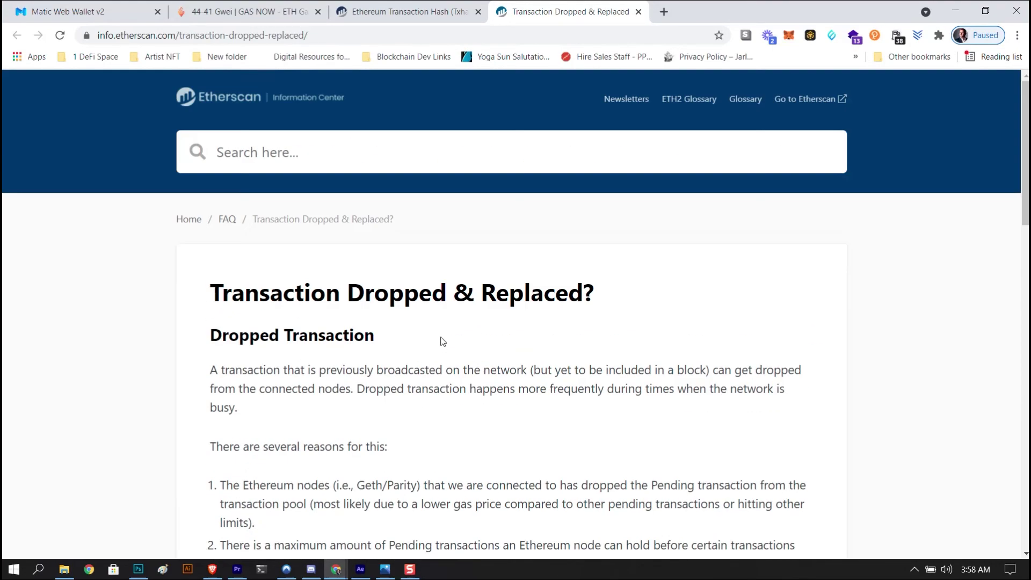
- Return to the Matic bridge page, close the Apr 25 deposit's details and review the MetaMask activity list
left_click(416, 11)
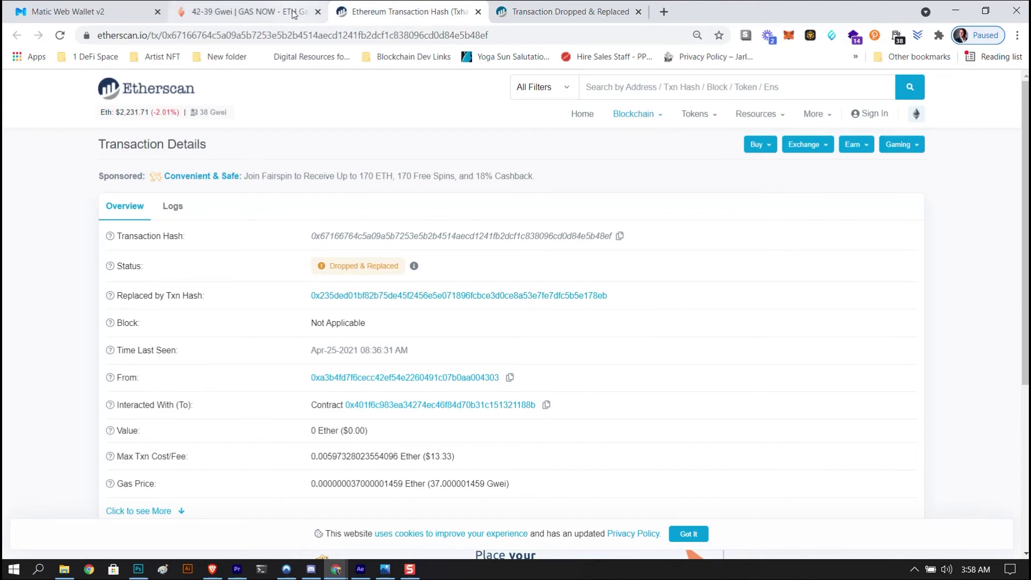
left_click(263, 8)
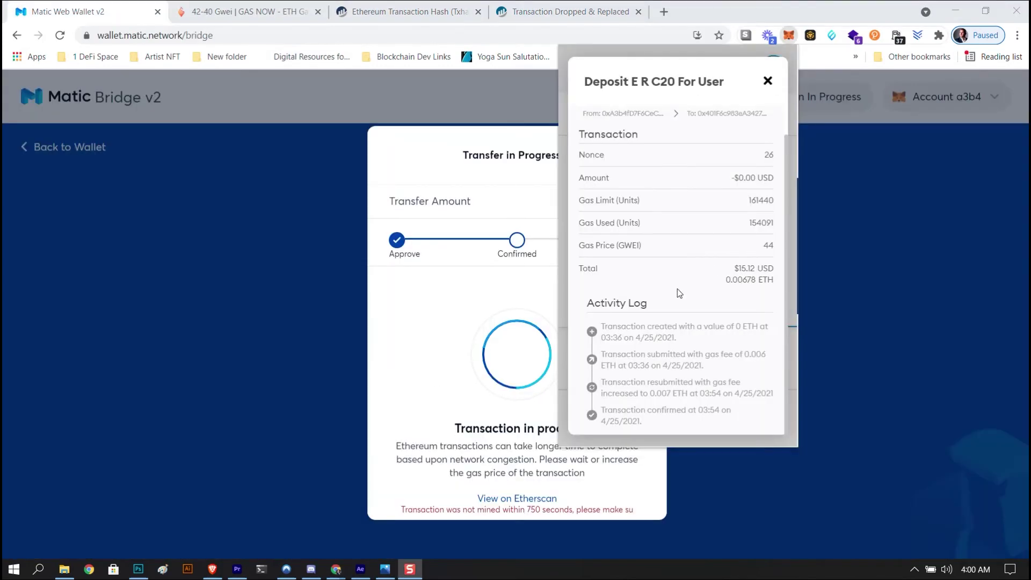
scroll(692, 247, "up", 2)
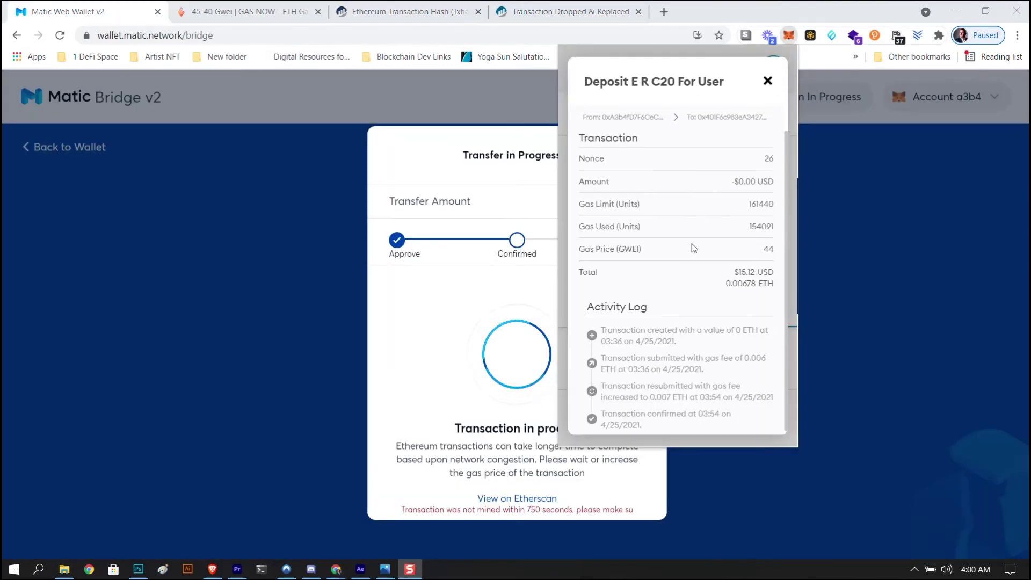
left_click(767, 81)
scroll(704, 260, "down", 3)
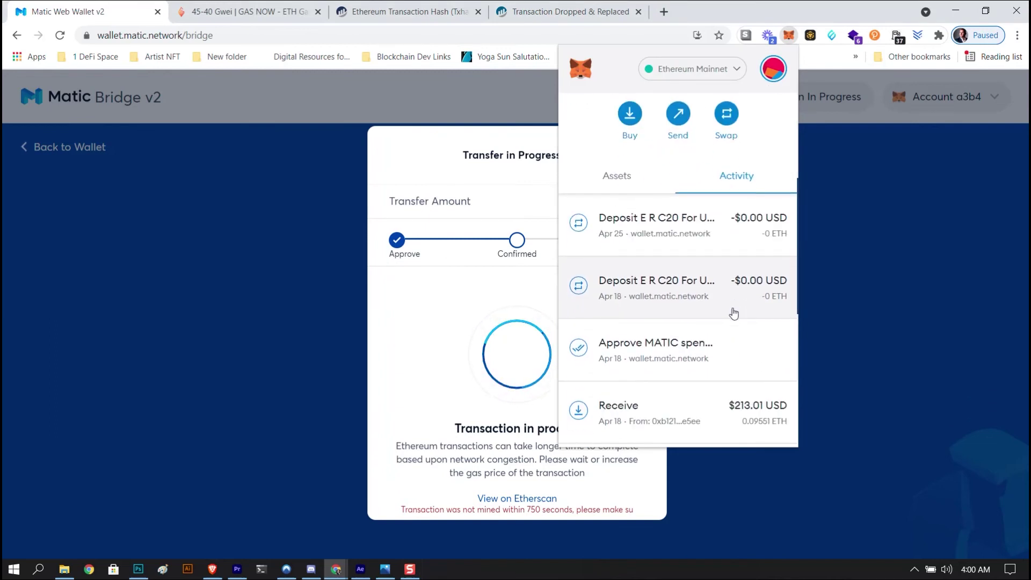
- Review the gas figures, total and activity log of the Apr 25 deposit, and open its confirmed transaction on Etherscan
left_click(658, 221)
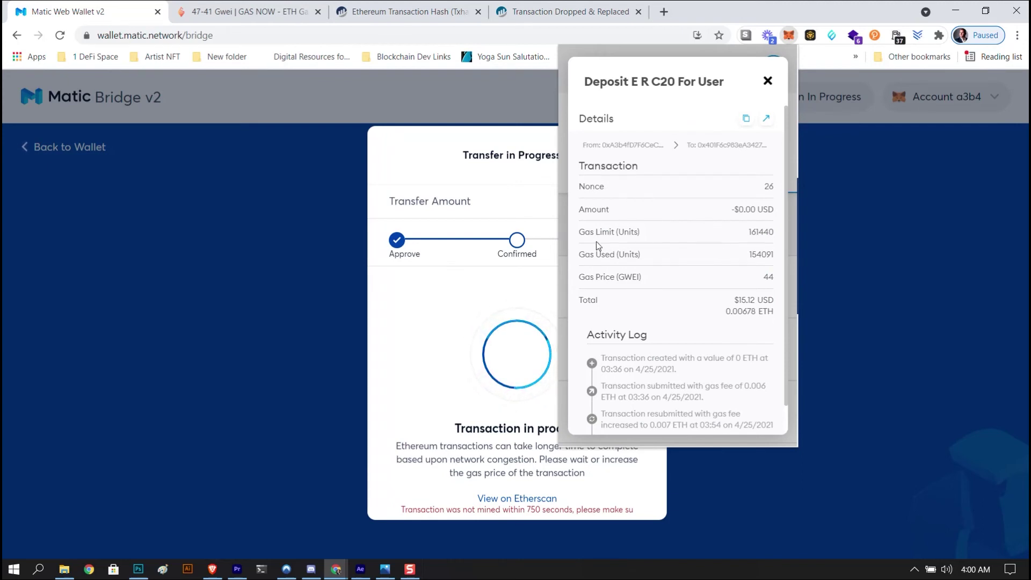
left_click_drag(596, 234, 661, 237)
left_click_drag(605, 254, 649, 276)
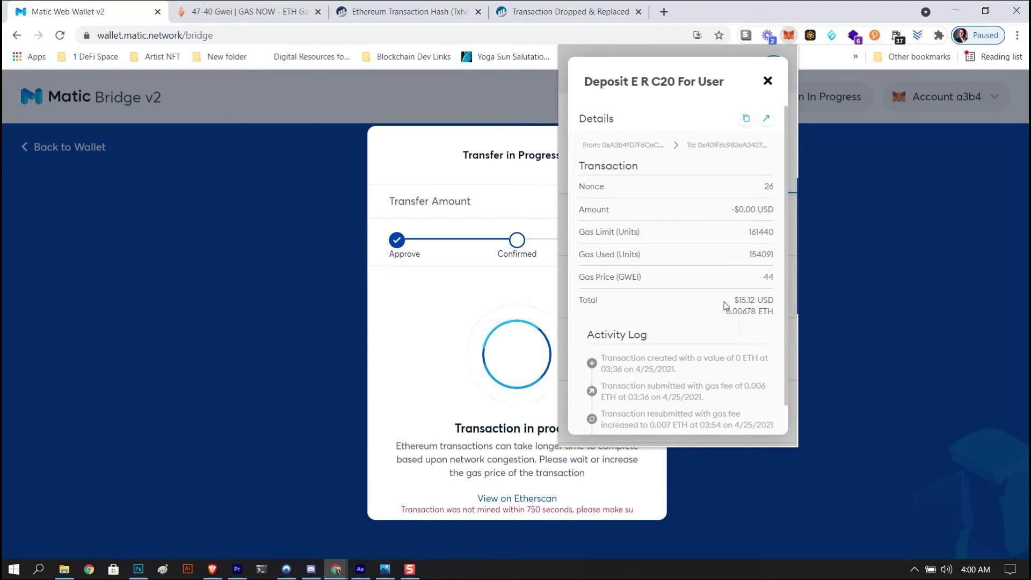
left_click_drag(736, 300, 774, 298)
scroll(743, 322, "down", 1)
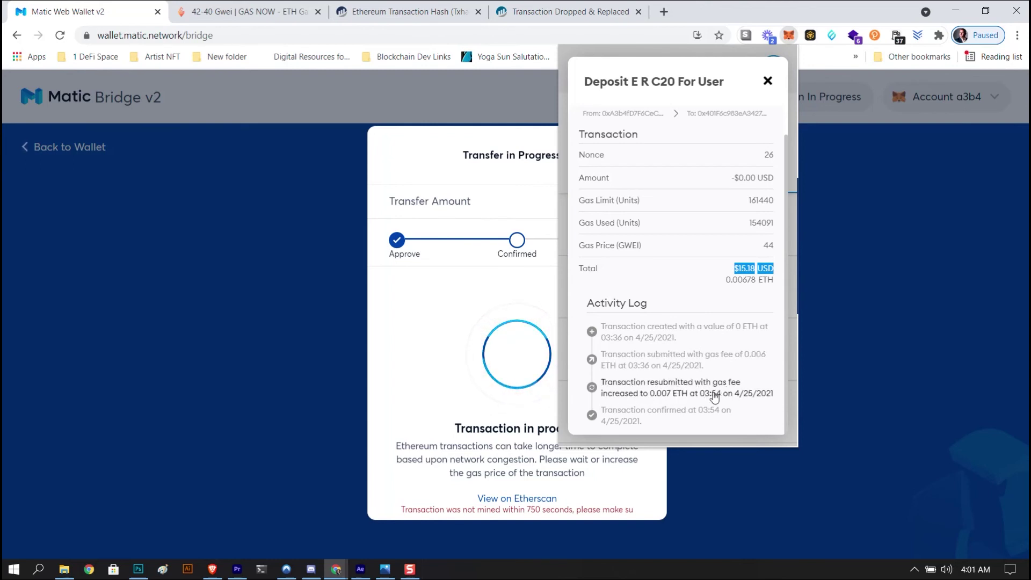
left_click(672, 413)
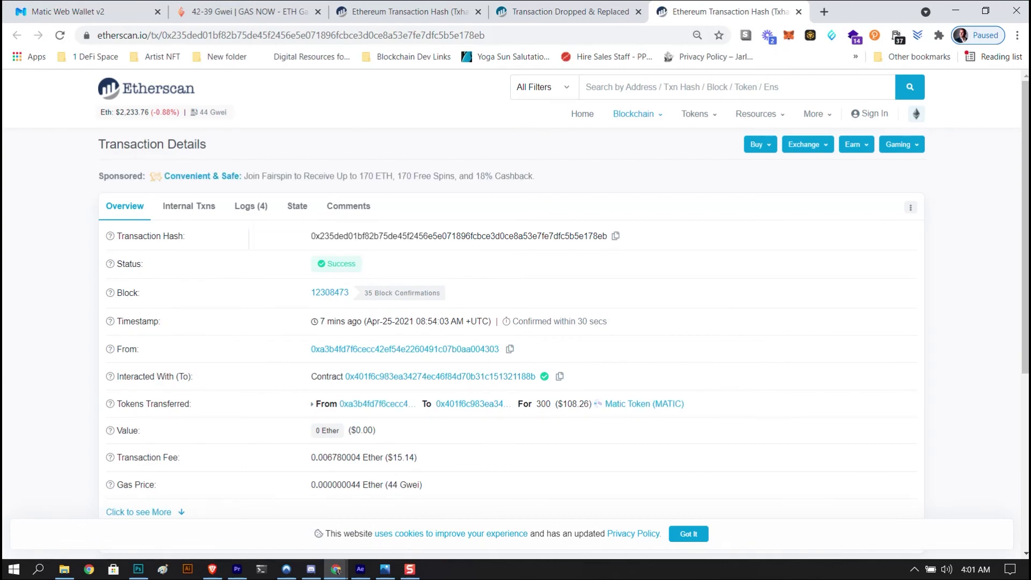
- Return to the Matic bridge page and switch MetaMask to the Matic network to check the wallet's MATIC balance
left_click(102, 19)
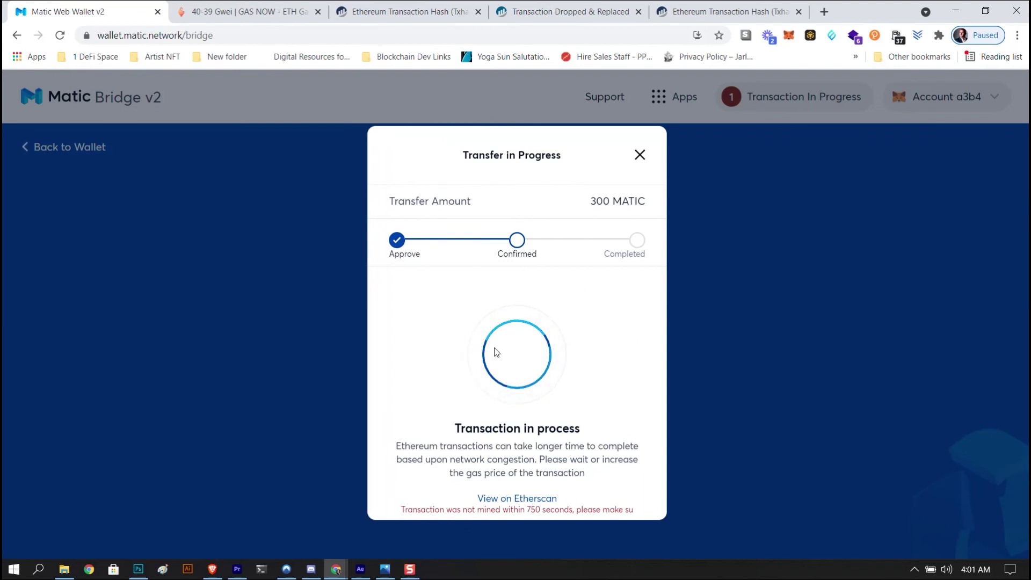
left_click(789, 36)
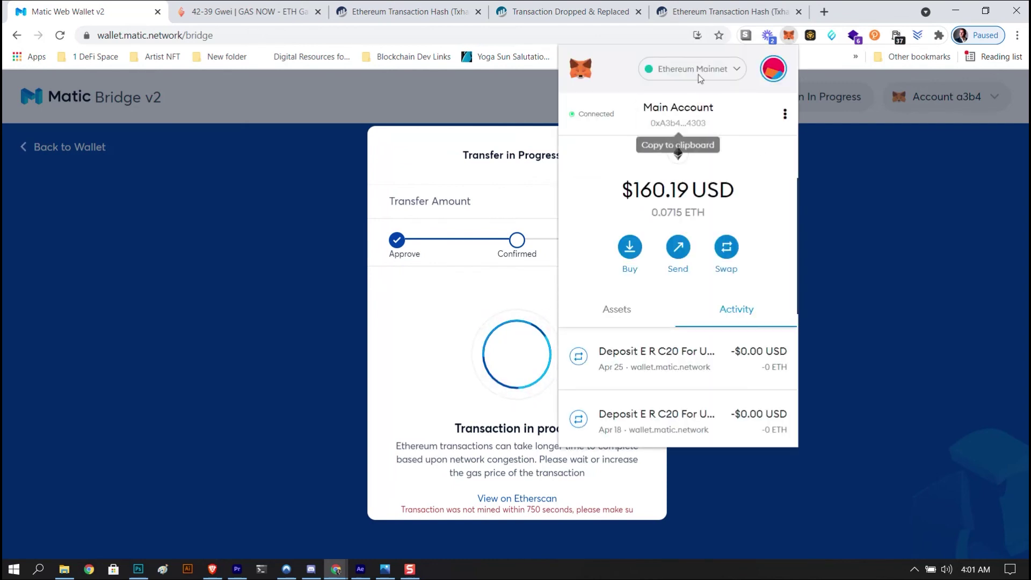
left_click(692, 70)
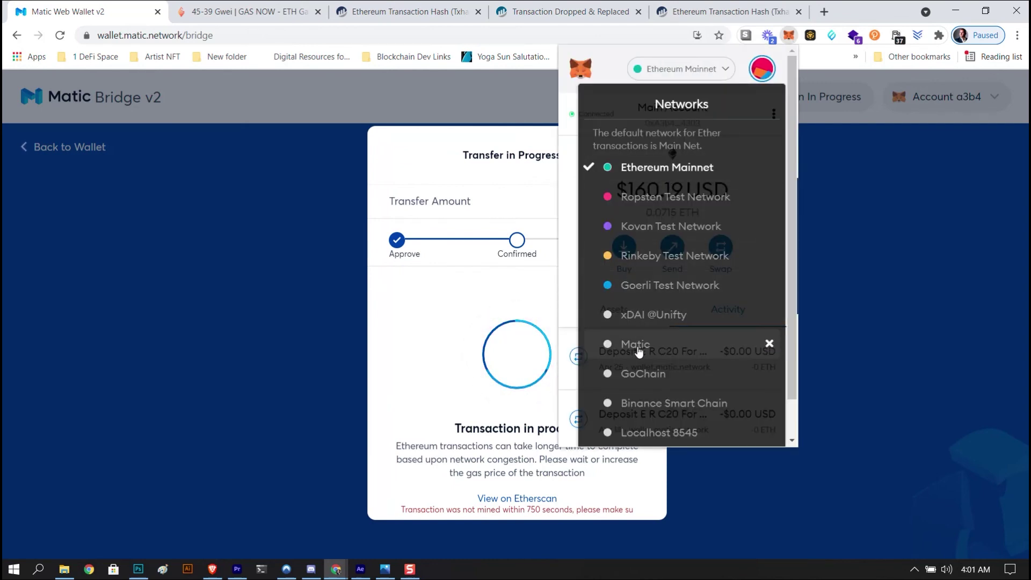
left_click(766, 343)
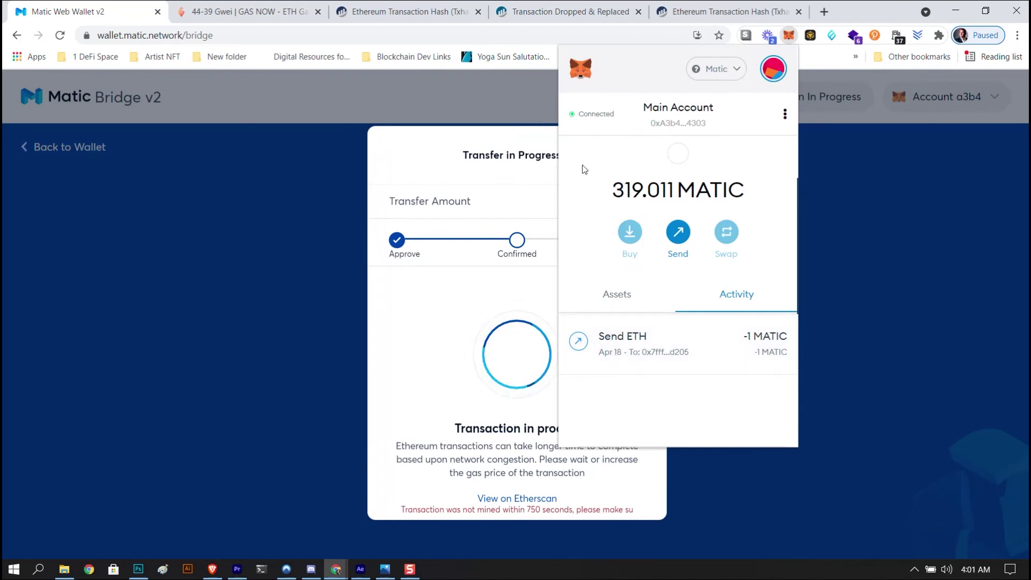
left_click(788, 35)
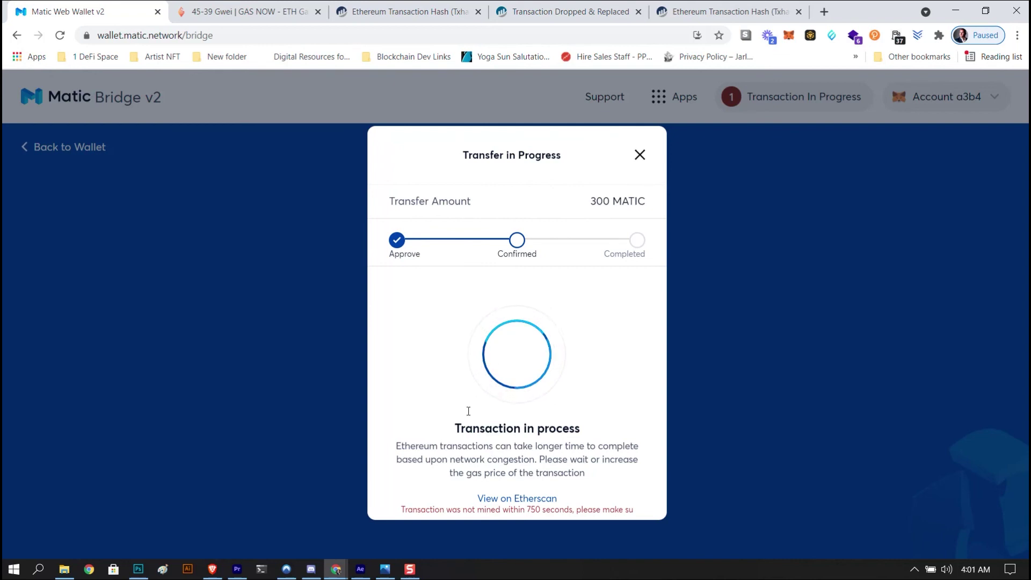
- Switch MetaMask back to Ethereum Mainnet and review the Apr 25 deposit's details and activity log
left_click(789, 35)
left_click(722, 70)
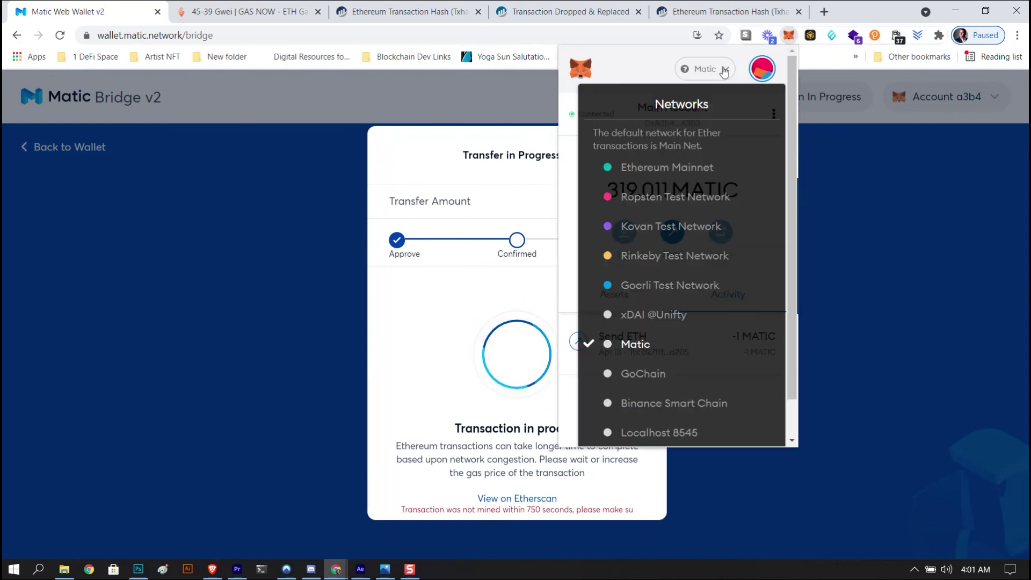
left_click(678, 167)
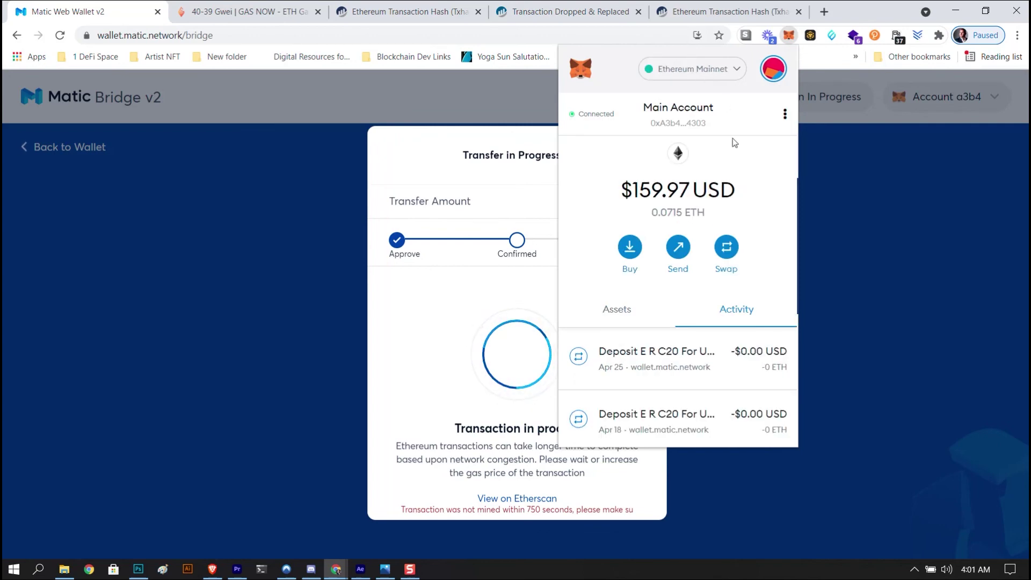
left_click(699, 356)
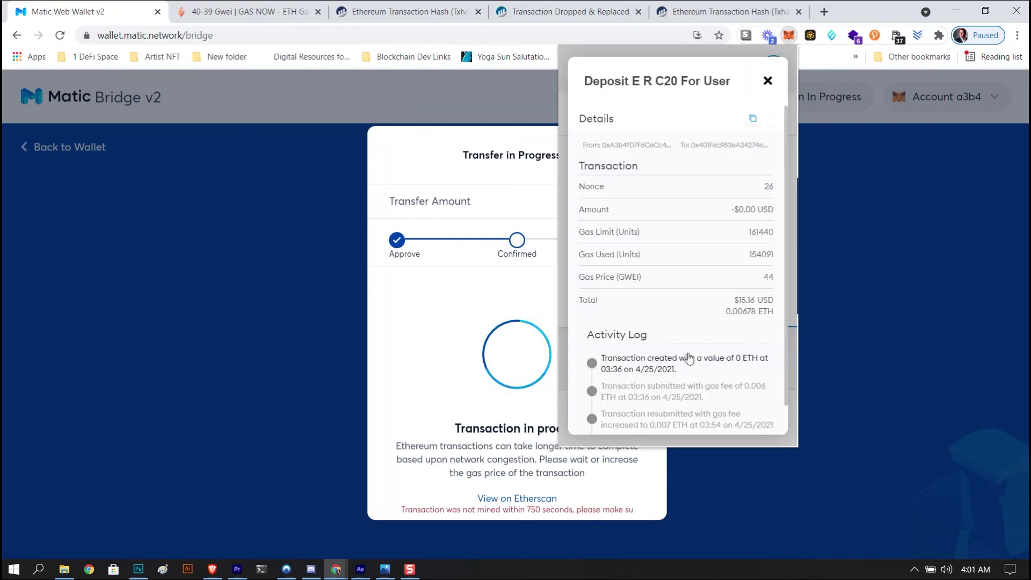
scroll(599, 344, "down", 1)
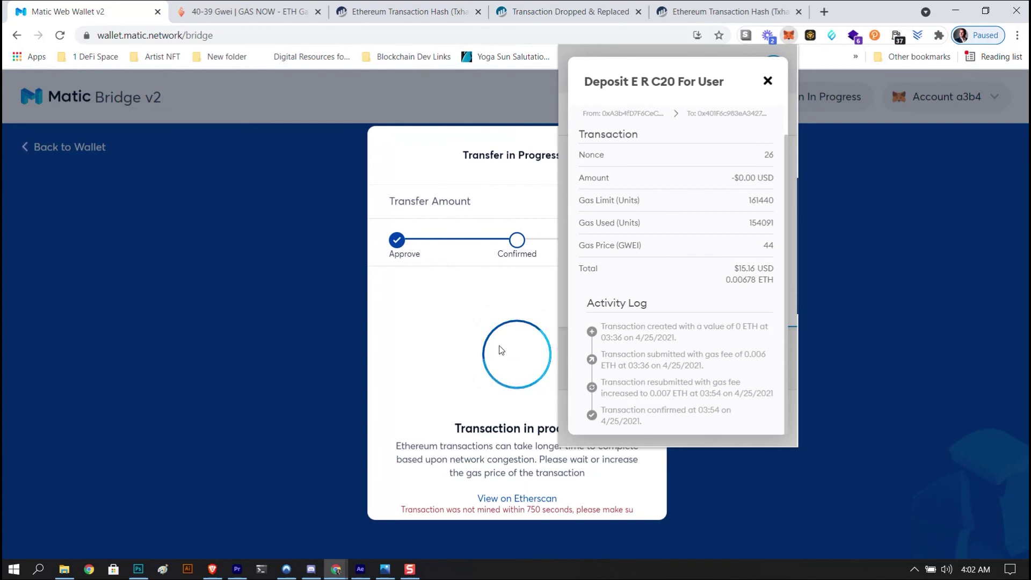
left_click(768, 81)
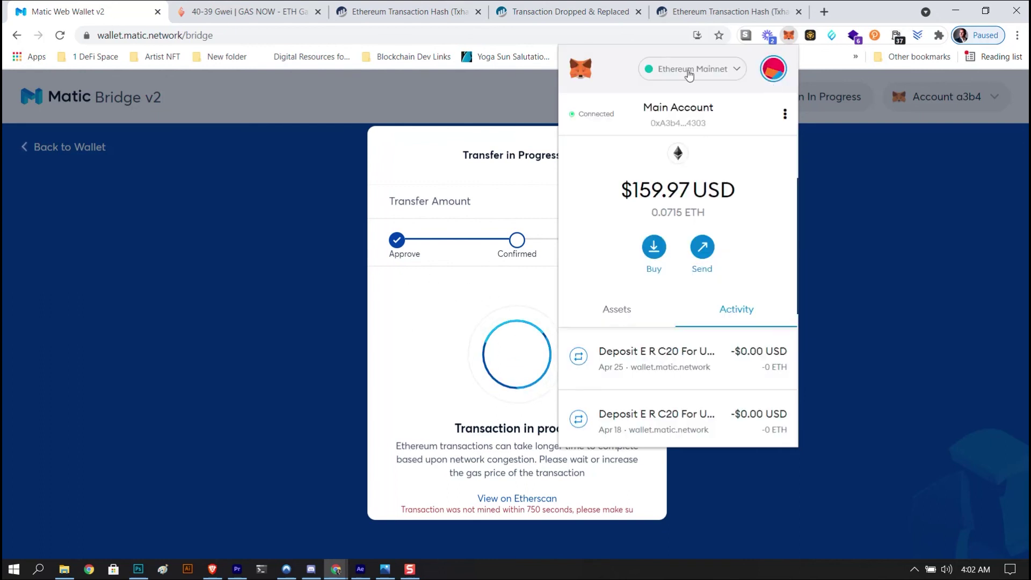
- Select the Matic network in MetaMask again in place of Ethereum Mainnet
left_click(730, 74)
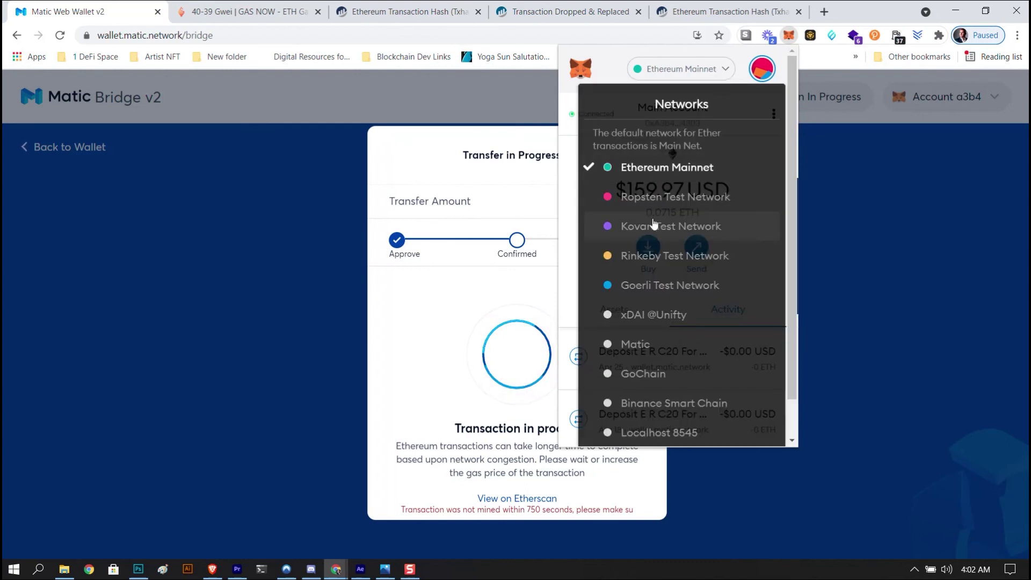
left_click(630, 345)
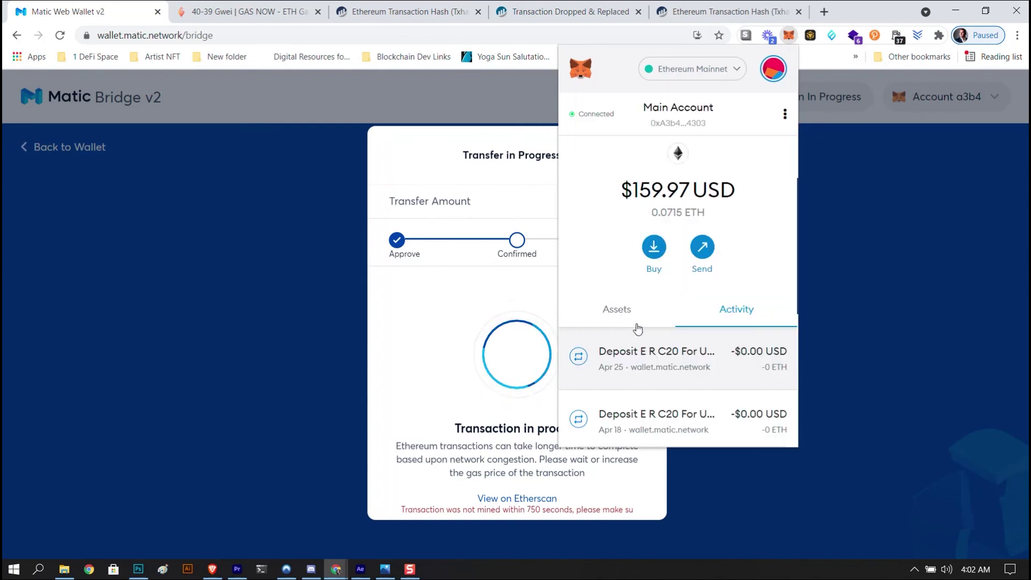